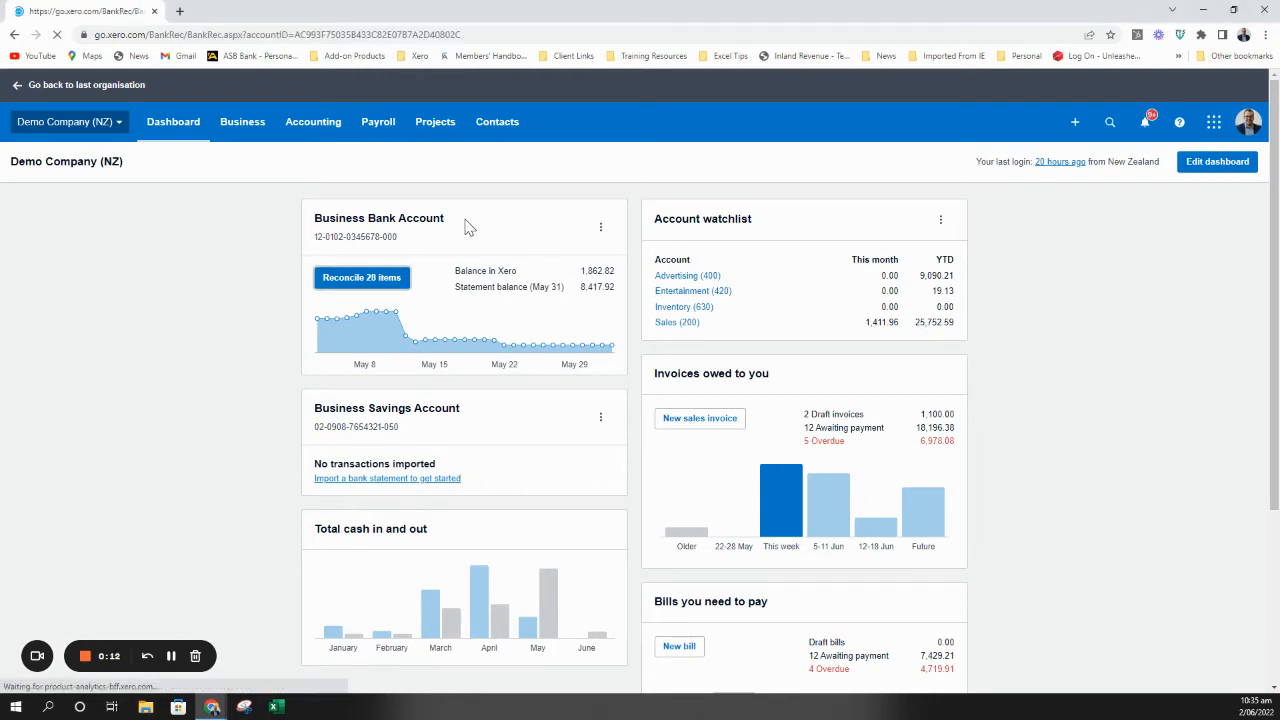
Start creating a bank rule from the 24 May Cooper Street Bakery statement line
scroll(563, 373, down, 10)
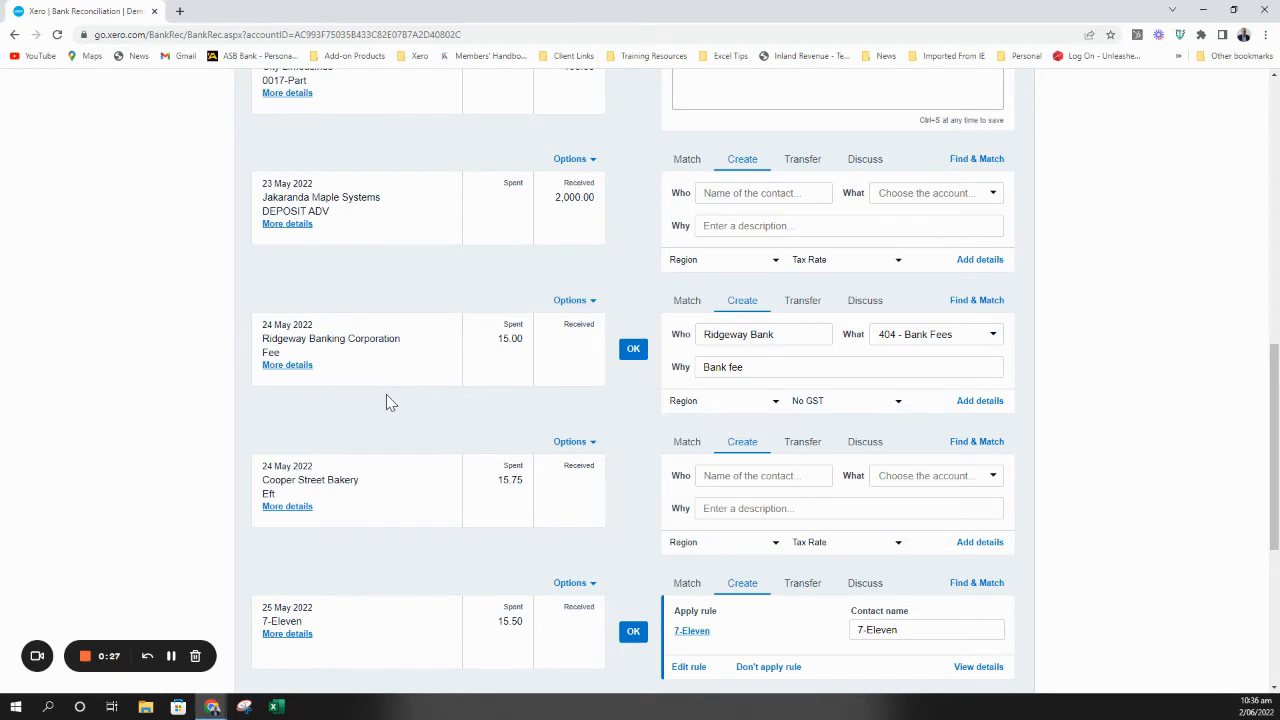
scroll(388, 393, down, 1)
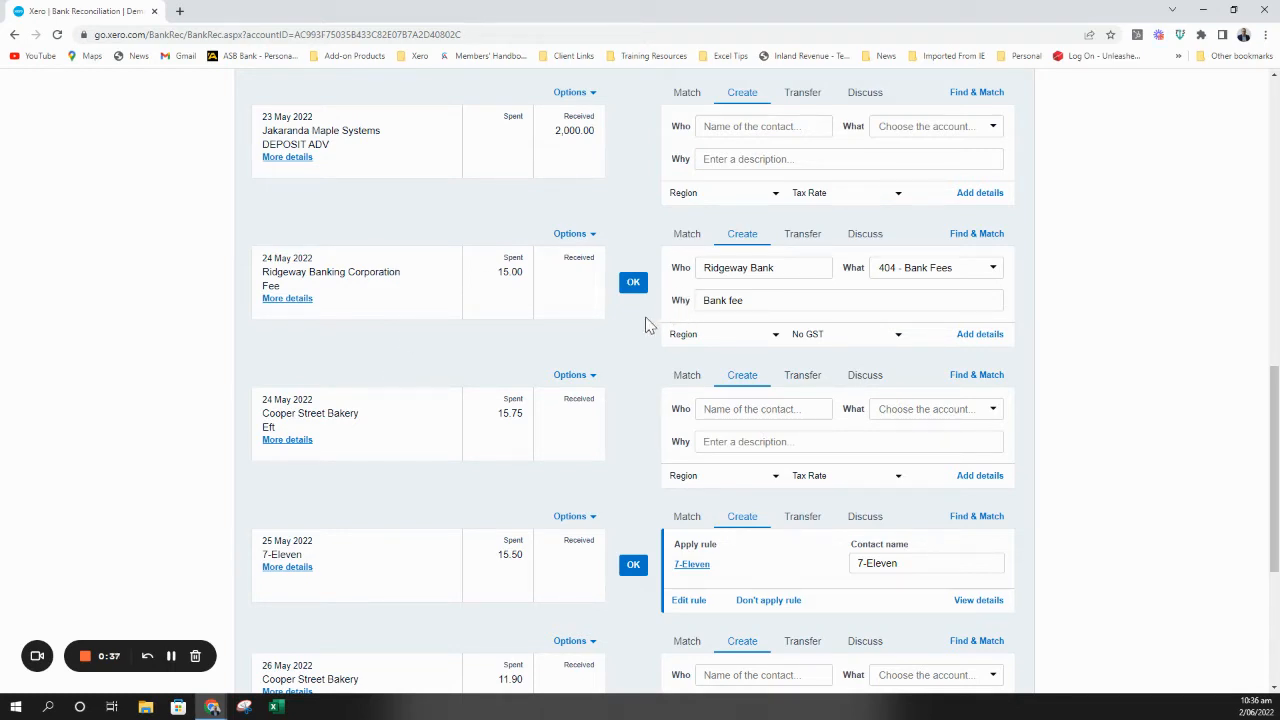
scroll(645, 325, down, 1)
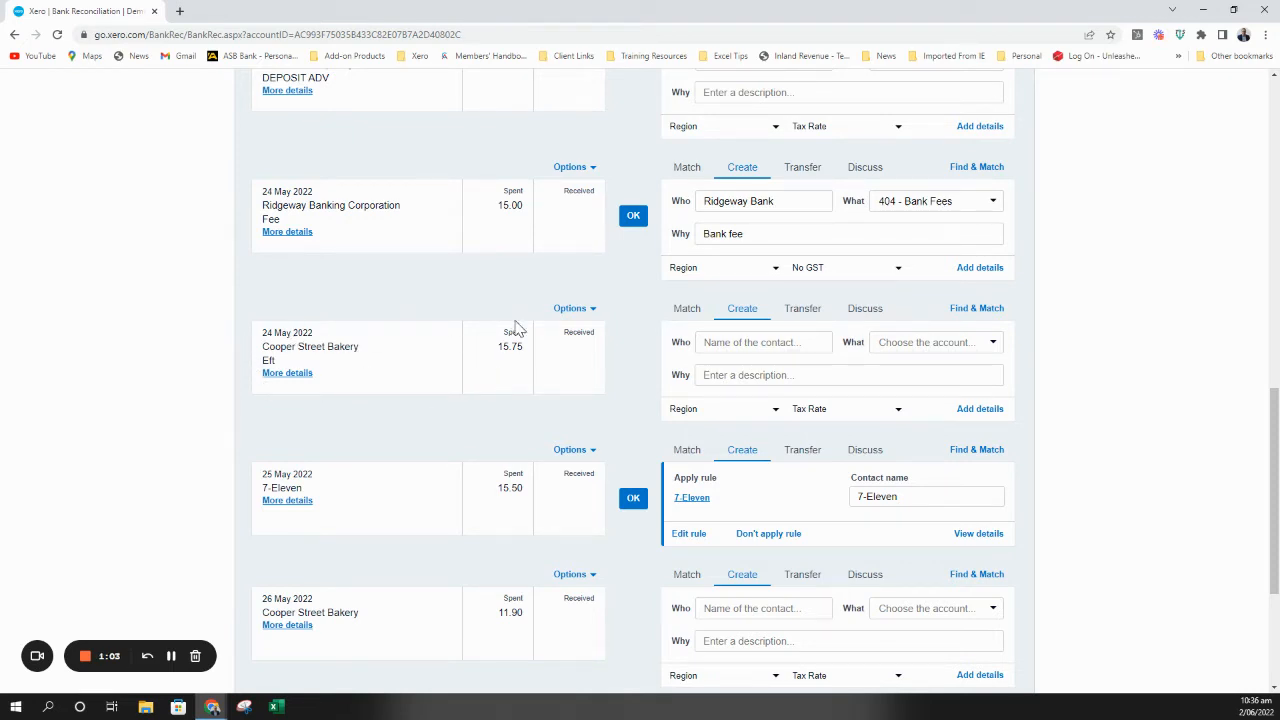
click(578, 311)
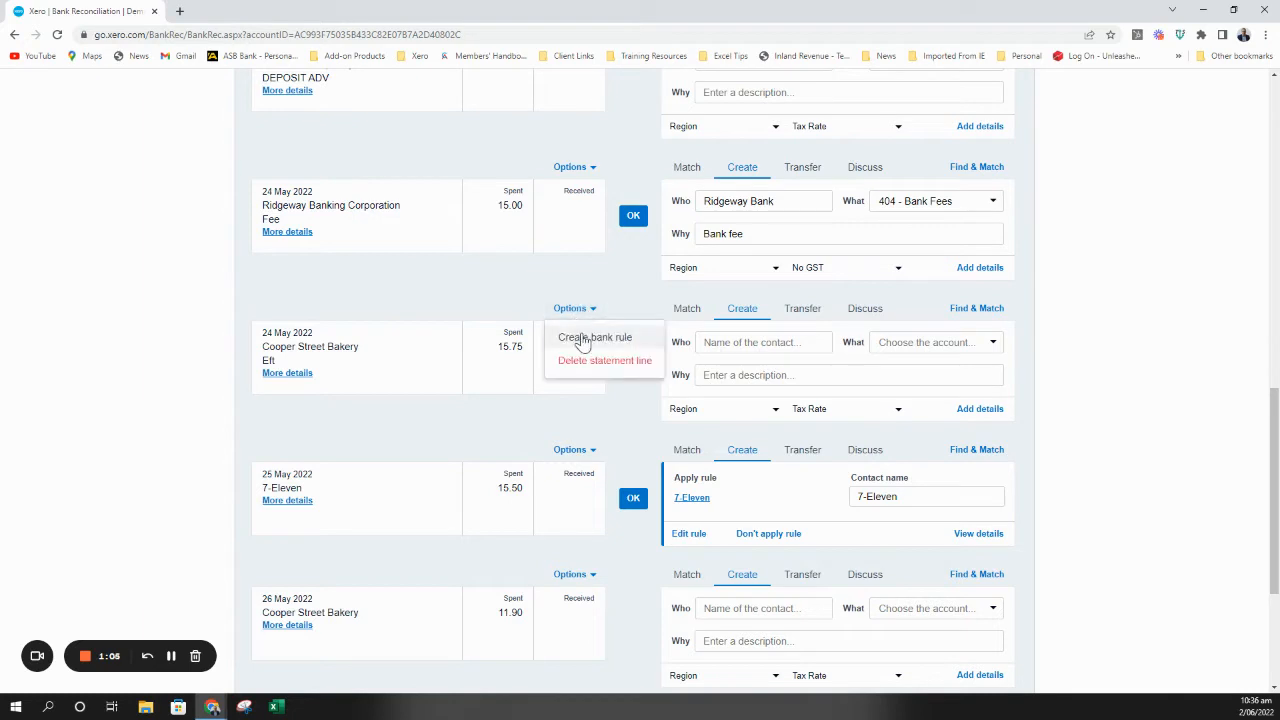
click(583, 340)
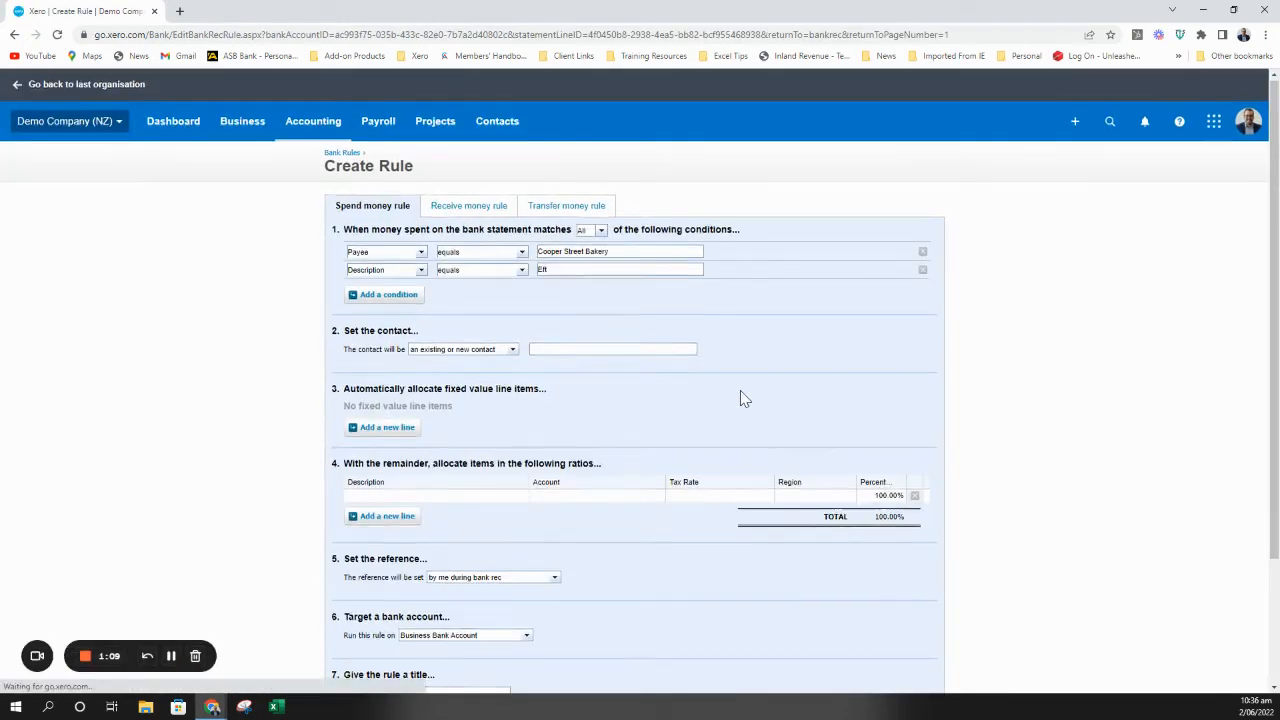
scroll(740, 395, down, 1)
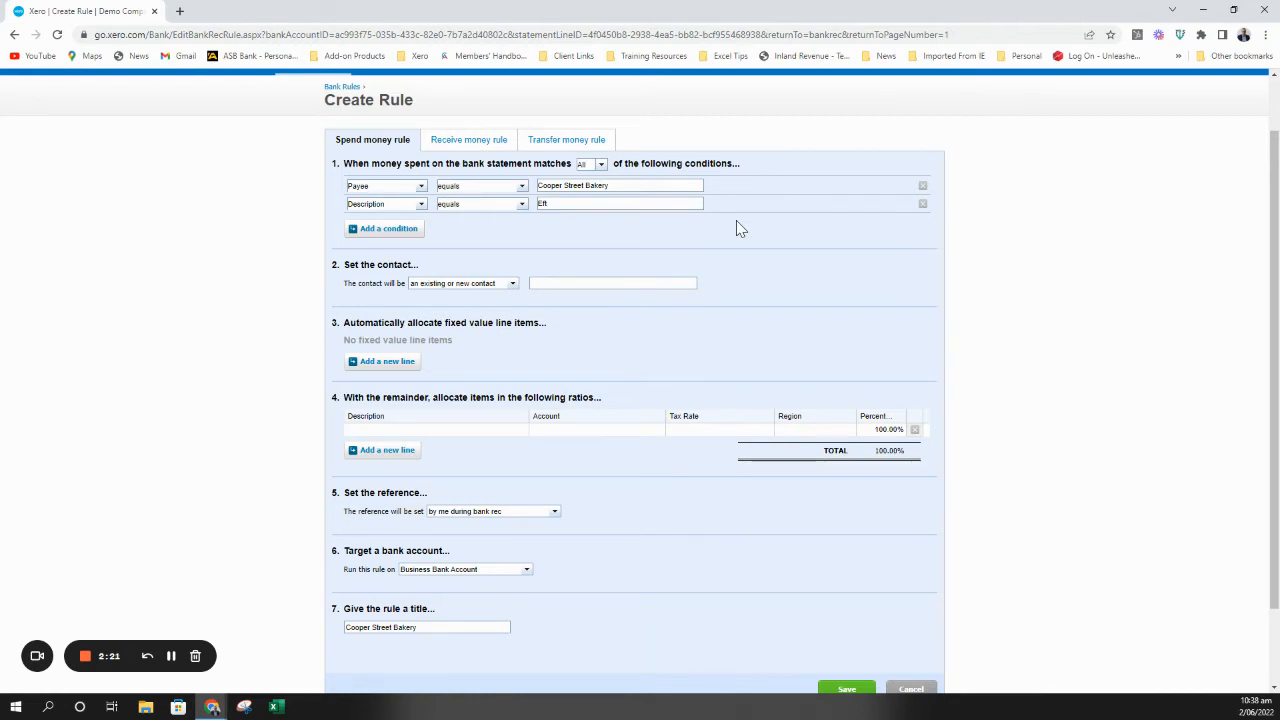
Remove the Description condition from the spend money rule, leaving only the Payee condition
click(422, 206)
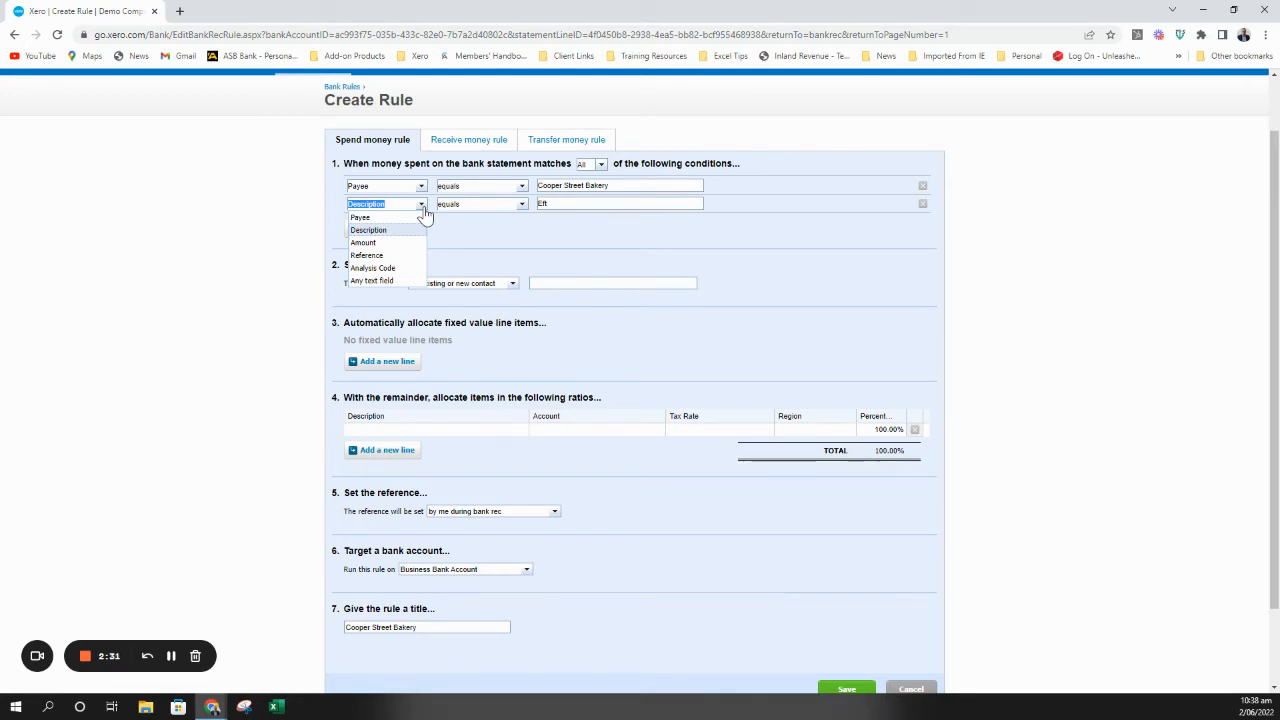
click(475, 226)
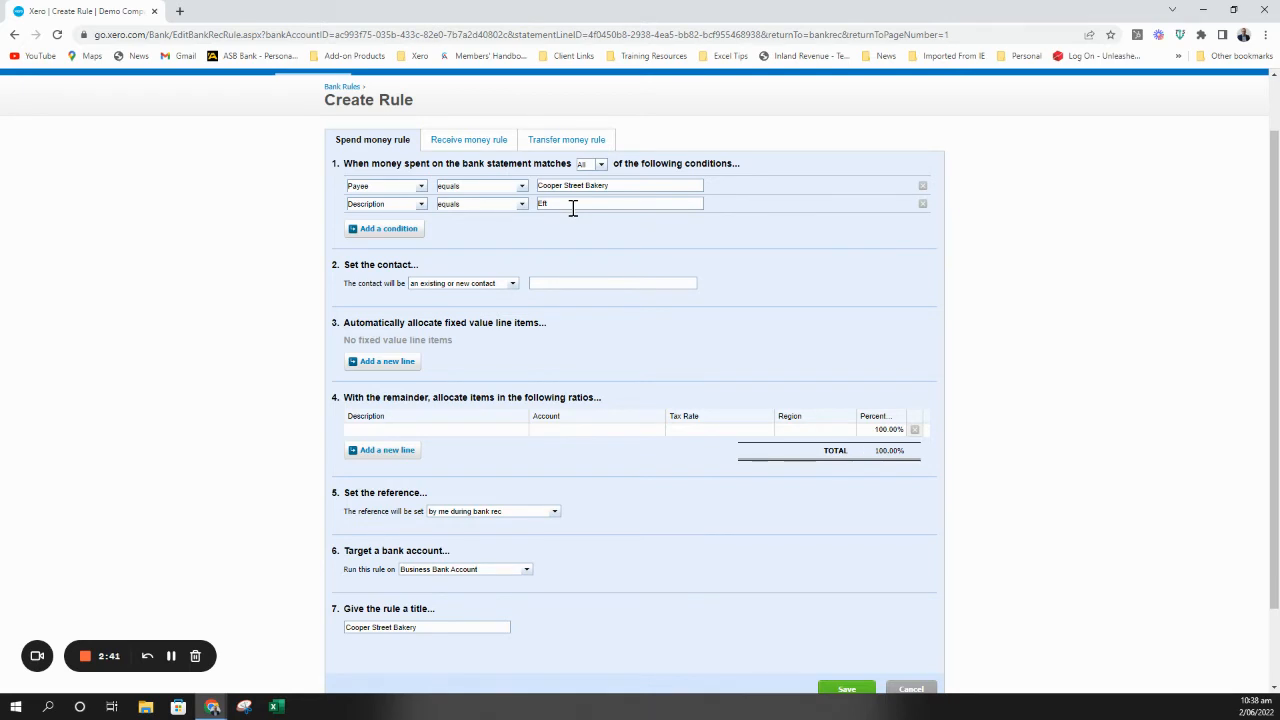
click(922, 204)
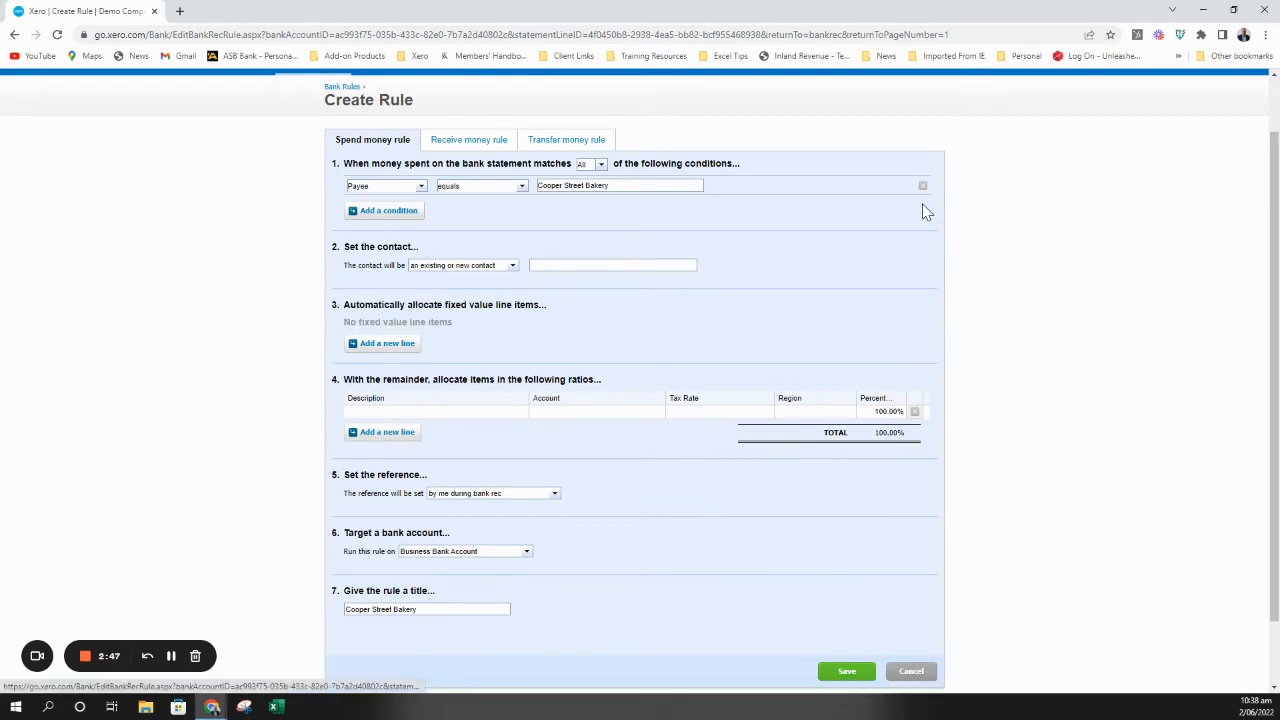
click(412, 212)
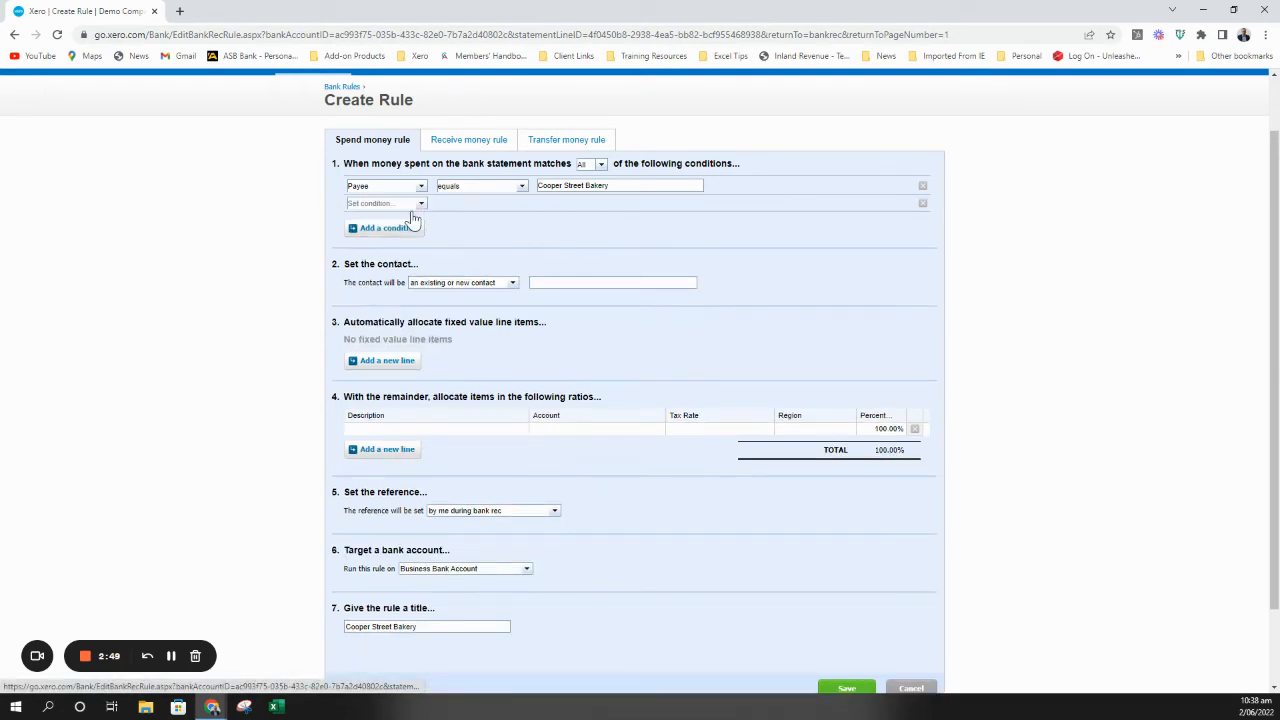
click(421, 204)
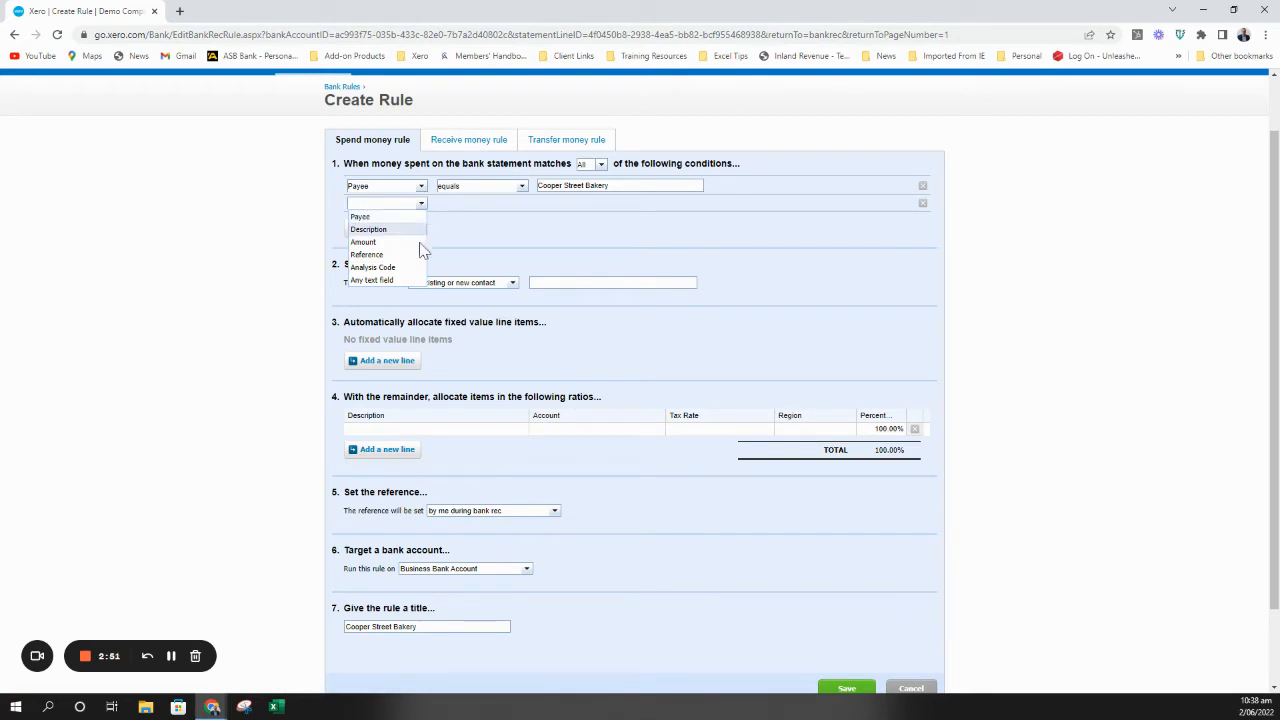
click(385, 242)
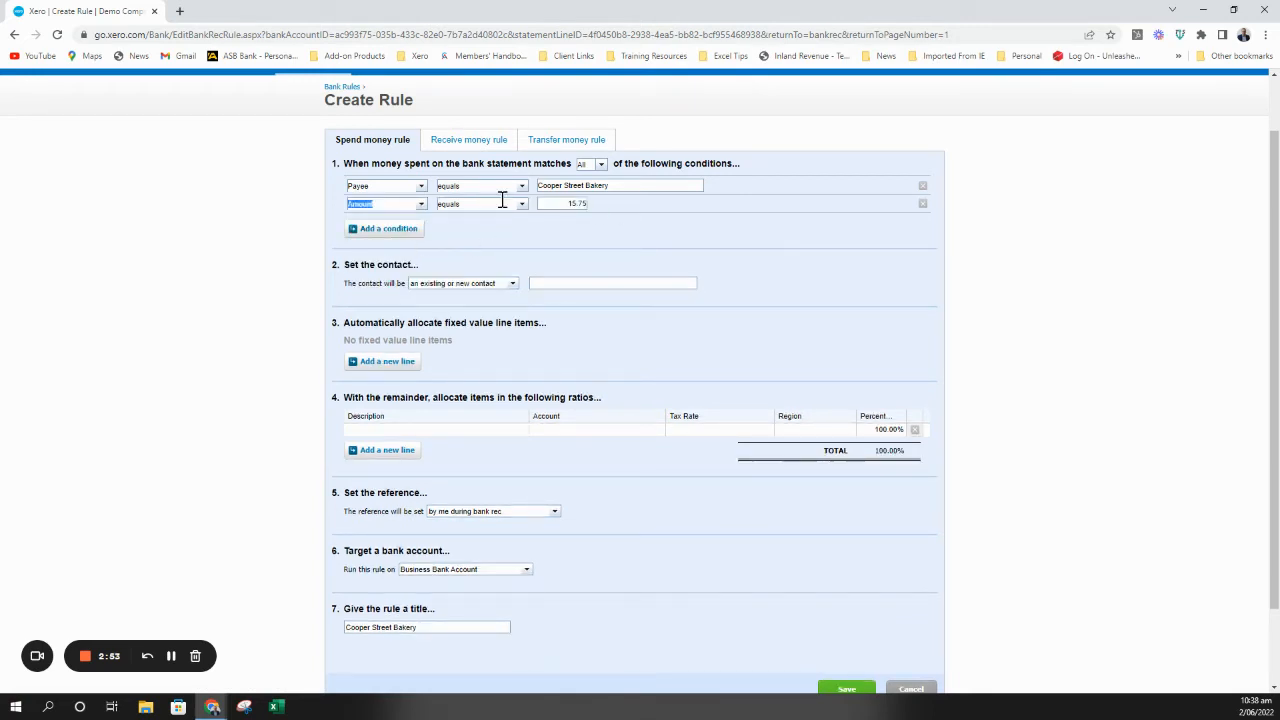
click(922, 205)
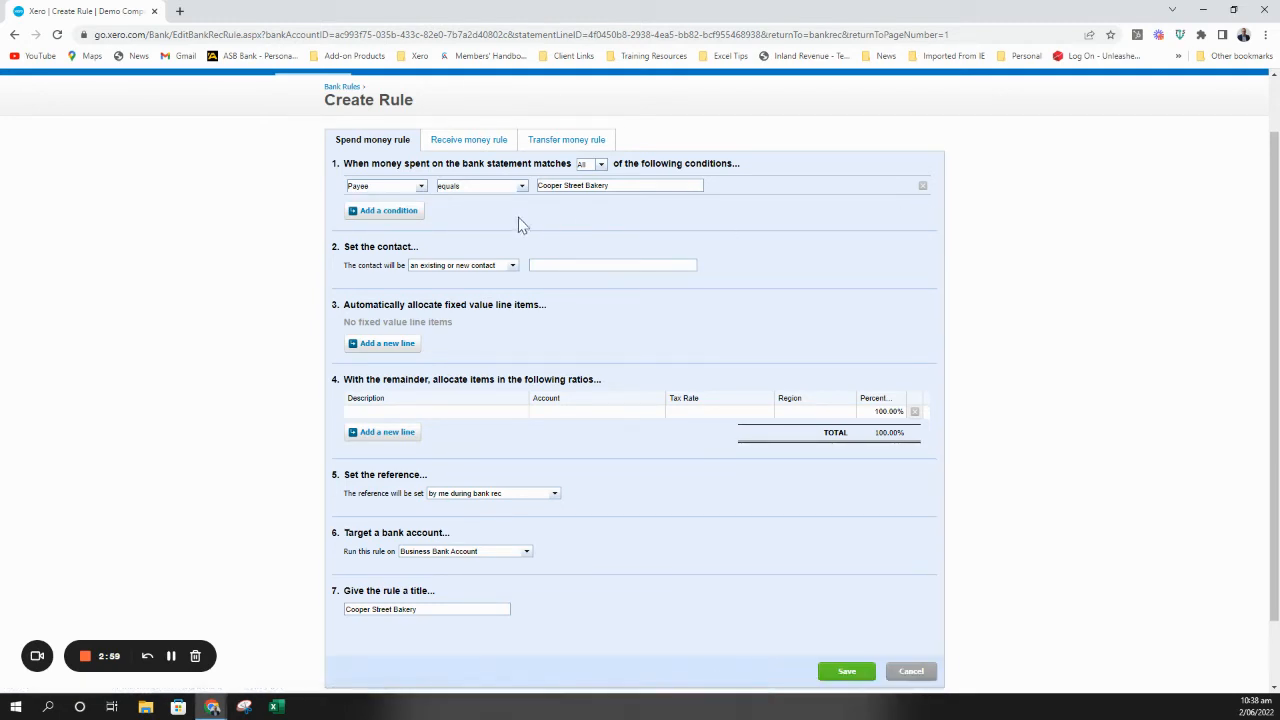
Change the Cooper Street Bakery payee condition so the payee contains that text
click(420, 187)
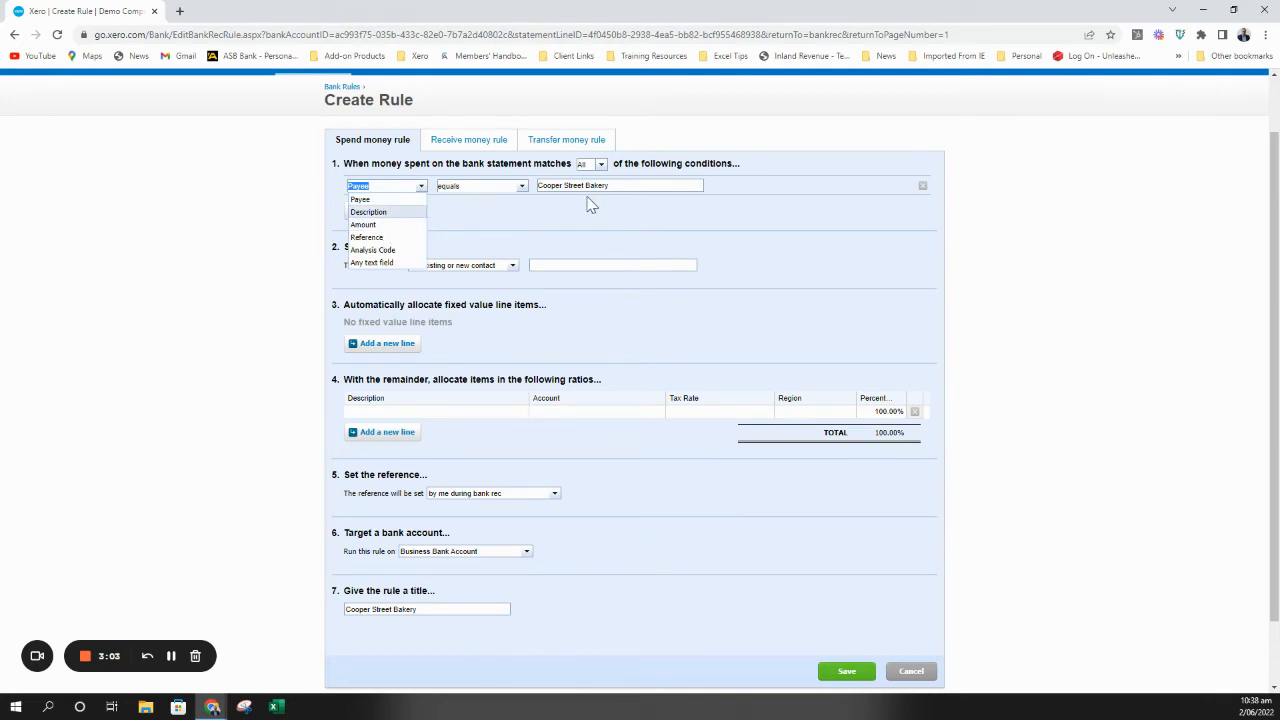
click(492, 216)
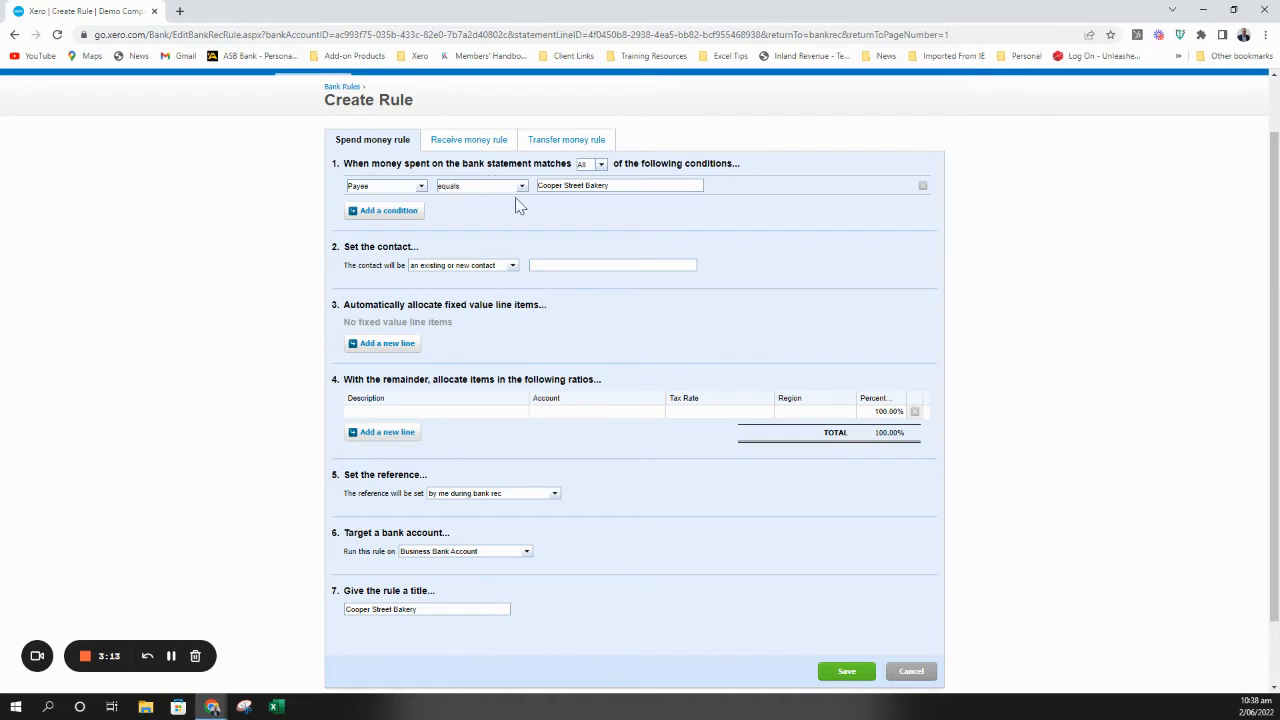
click(521, 187)
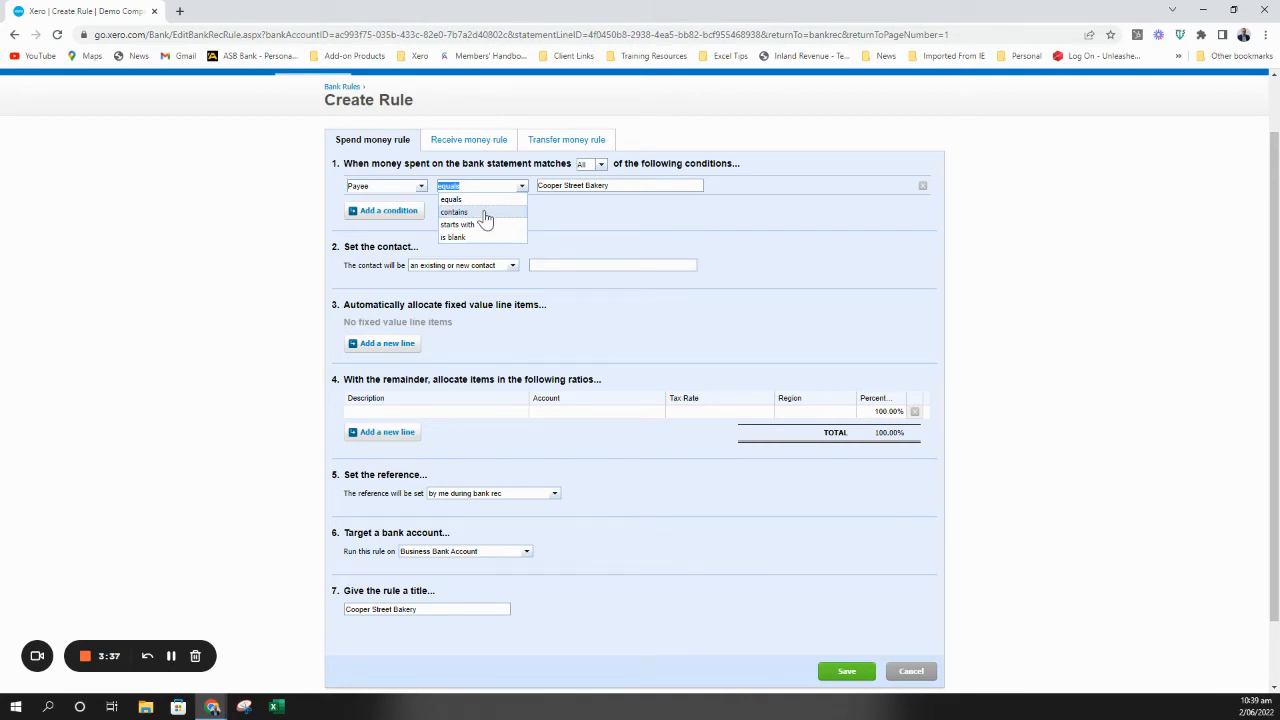
click(484, 212)
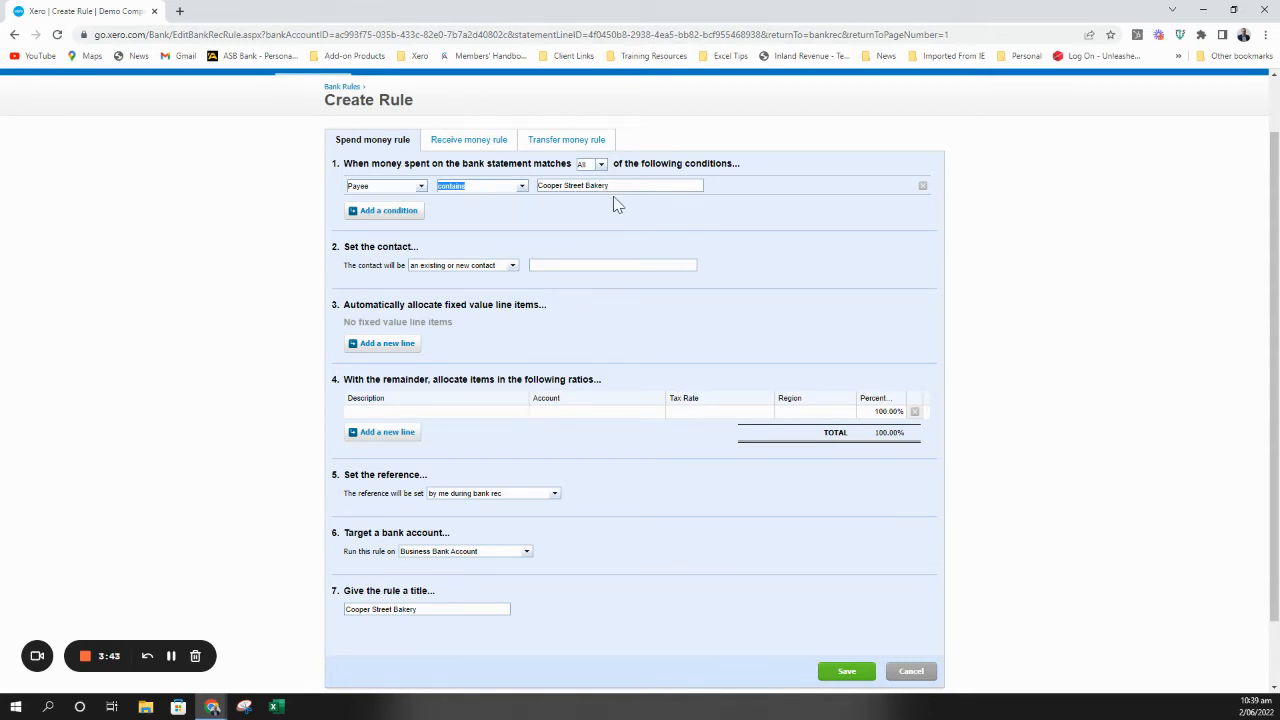
click(481, 213)
click(522, 190)
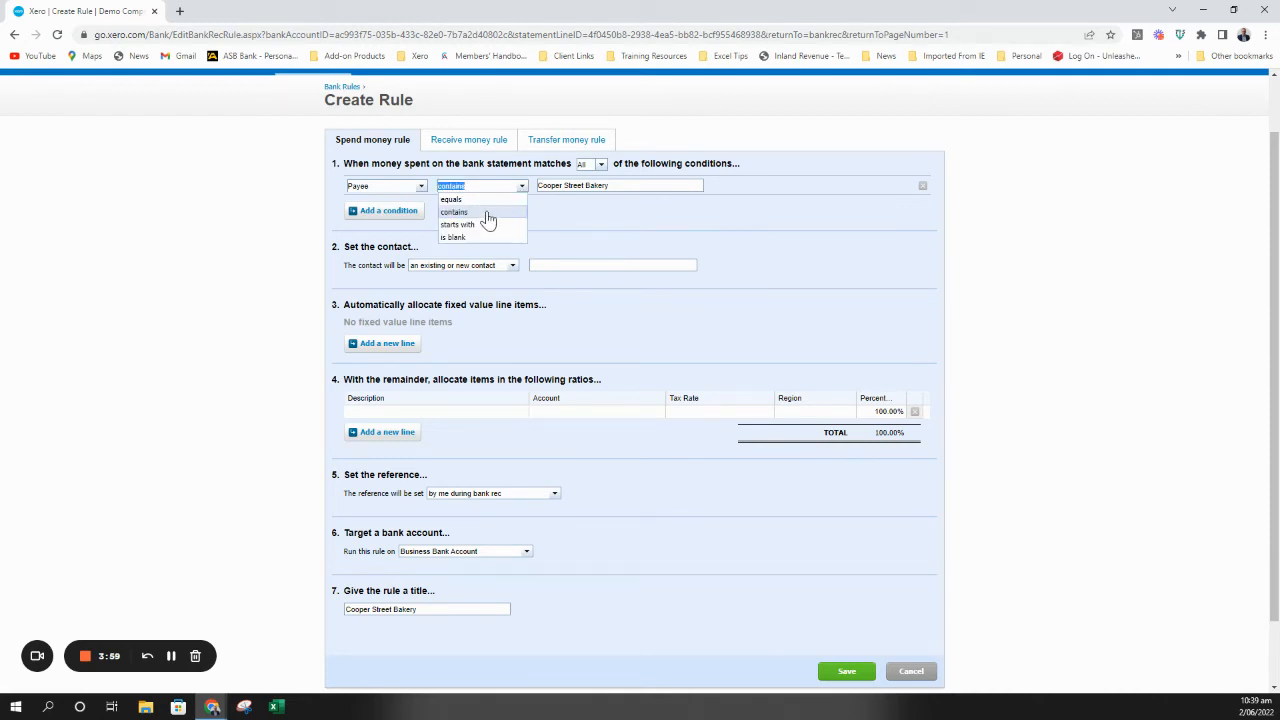
click(487, 214)
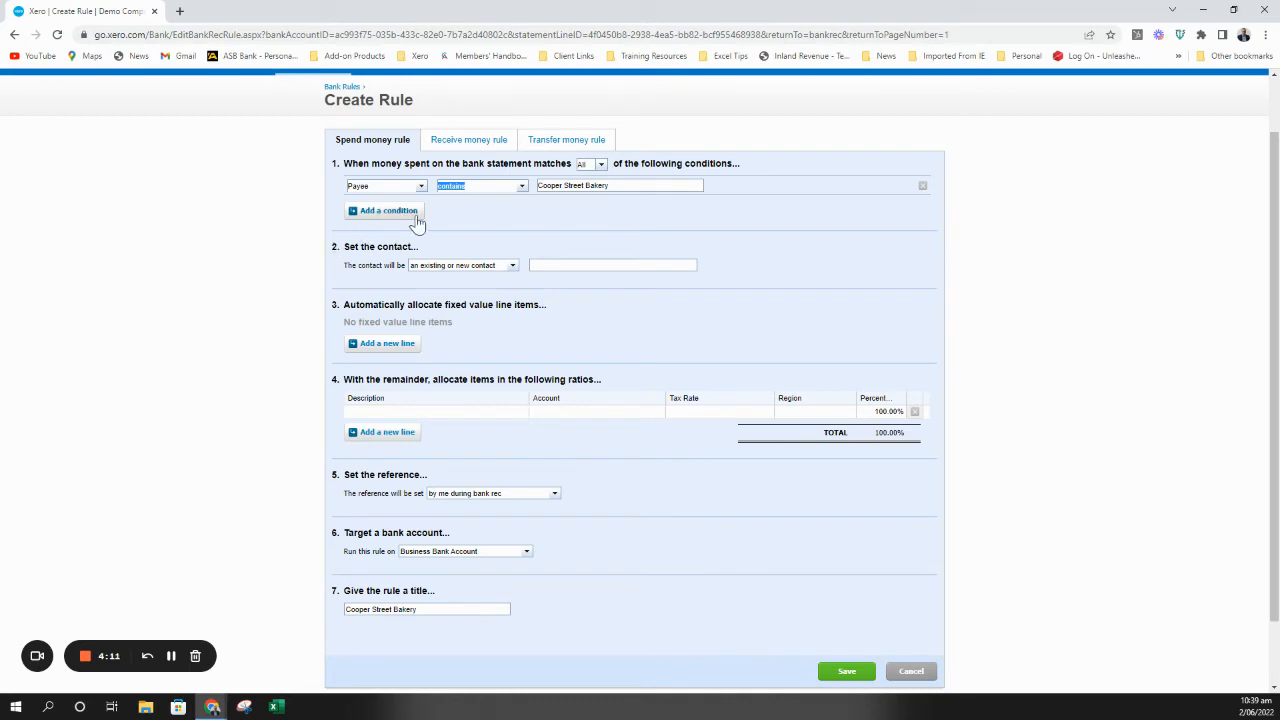
click(600, 166)
click(493, 213)
click(602, 168)
click(538, 222)
click(592, 165)
click(603, 213)
Set the rule's contact to Cooper Street Bakery as an existing or new contact
click(562, 262)
text(C)
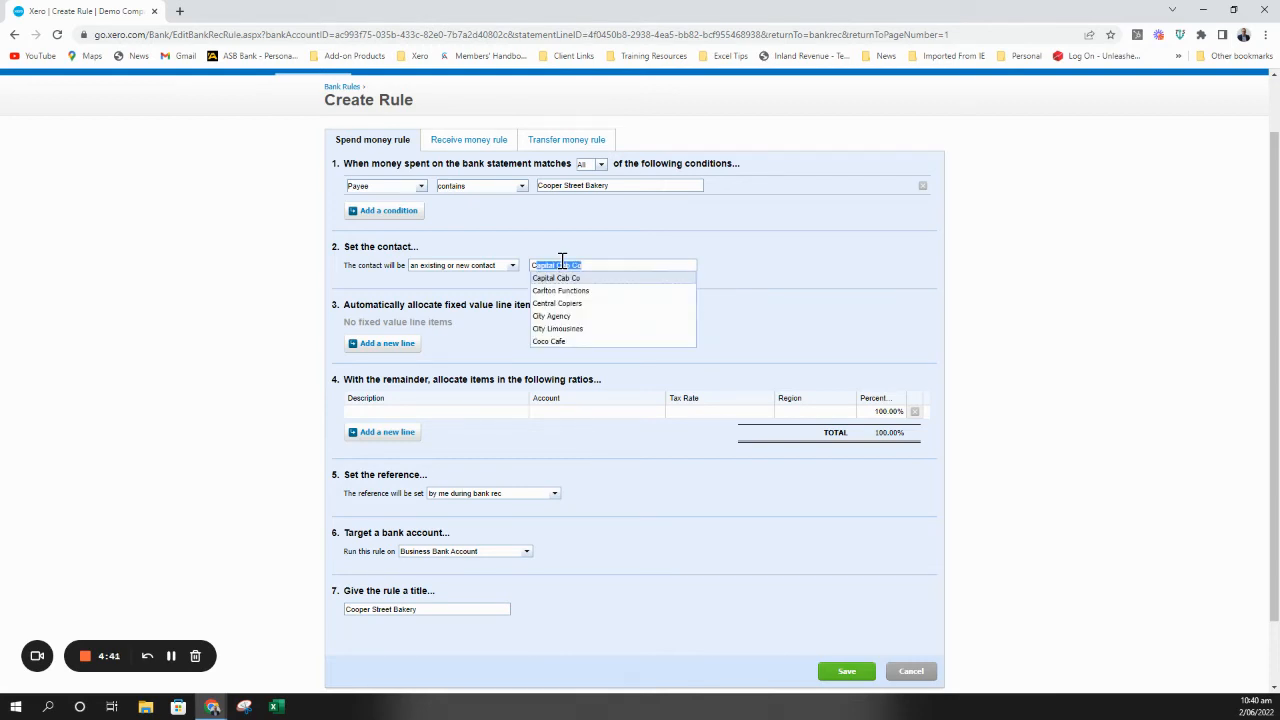
text(ooper S)
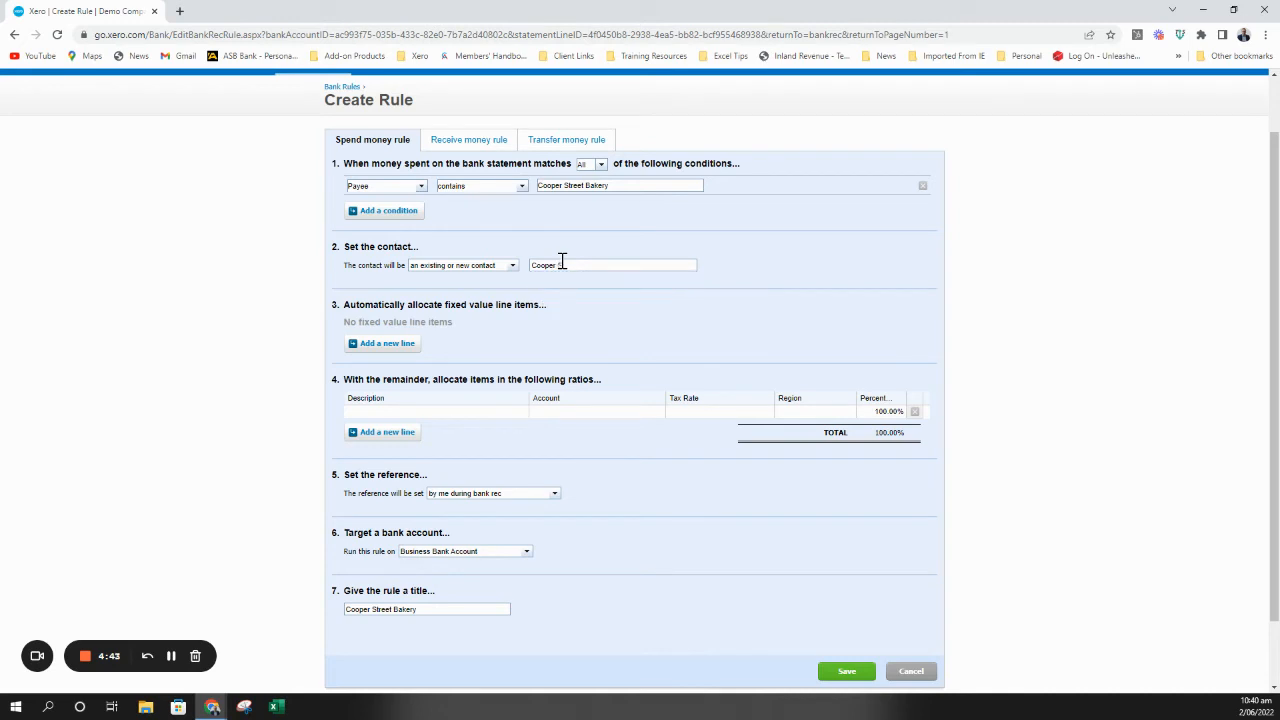
text(treet Bakery)
click(511, 266)
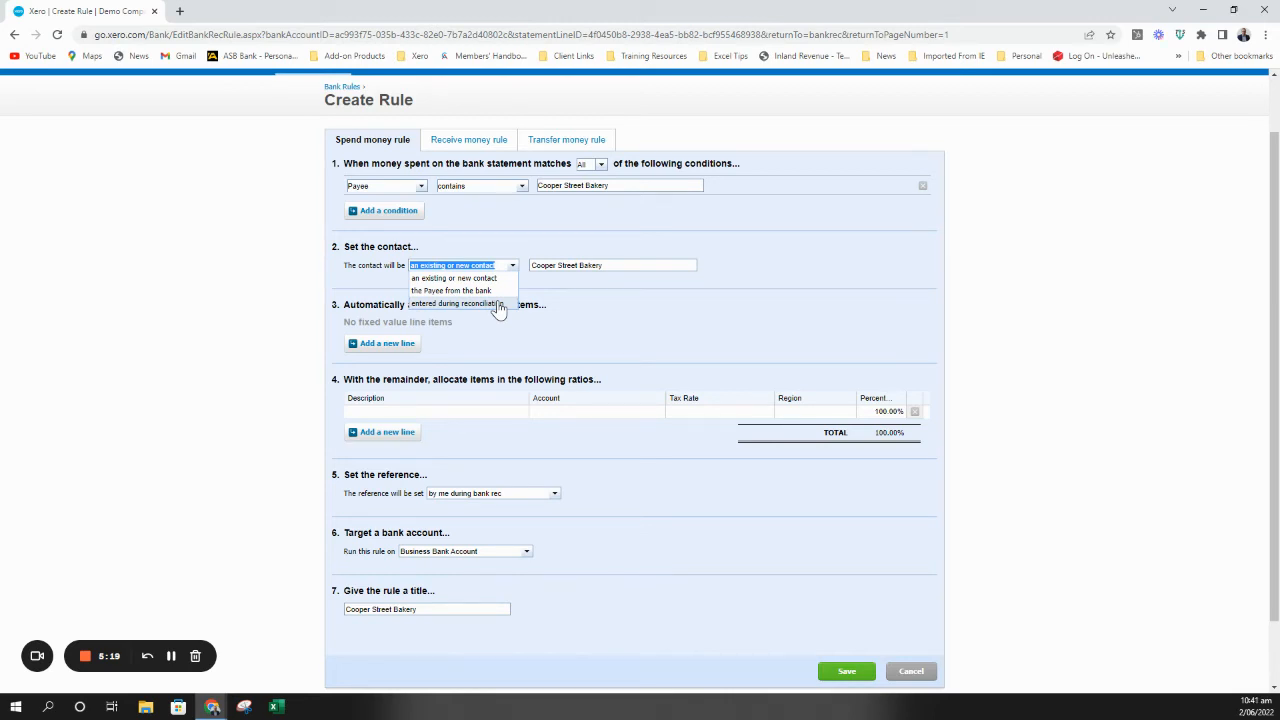
click(620, 305)
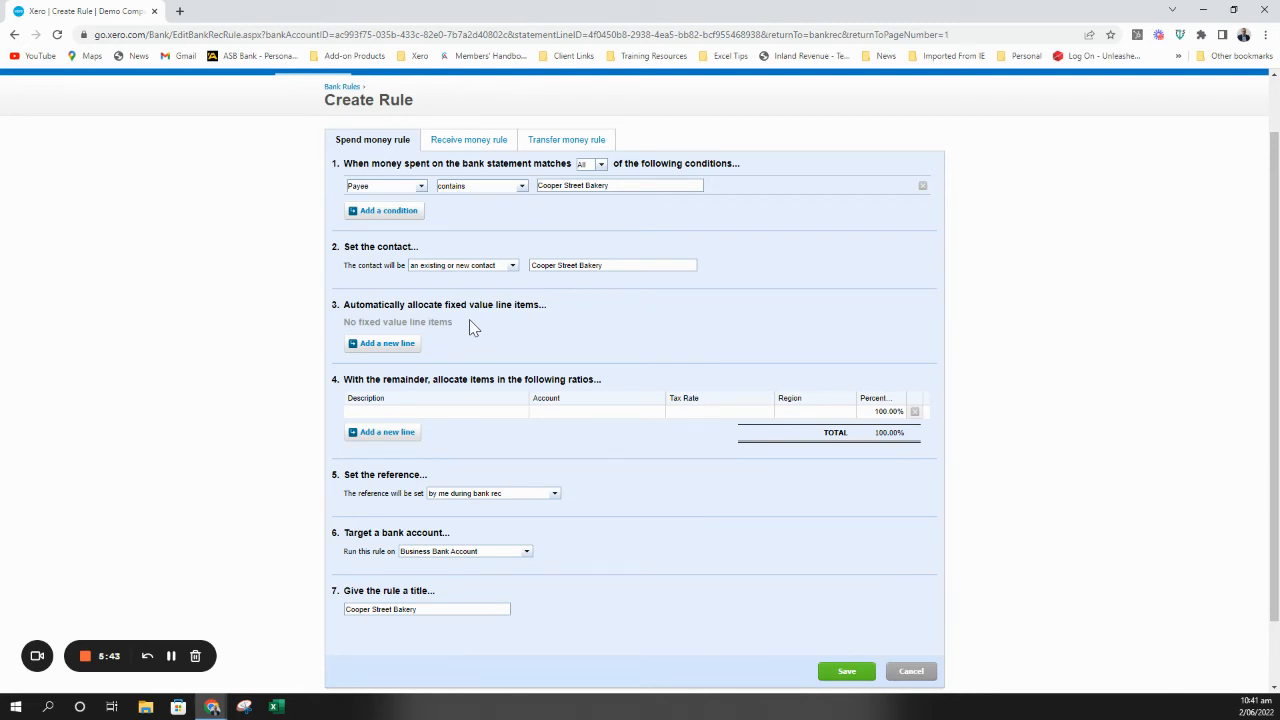
Leave the fixed value items empty and describe the remainder allocation line as "Staff meals"
click(396, 343)
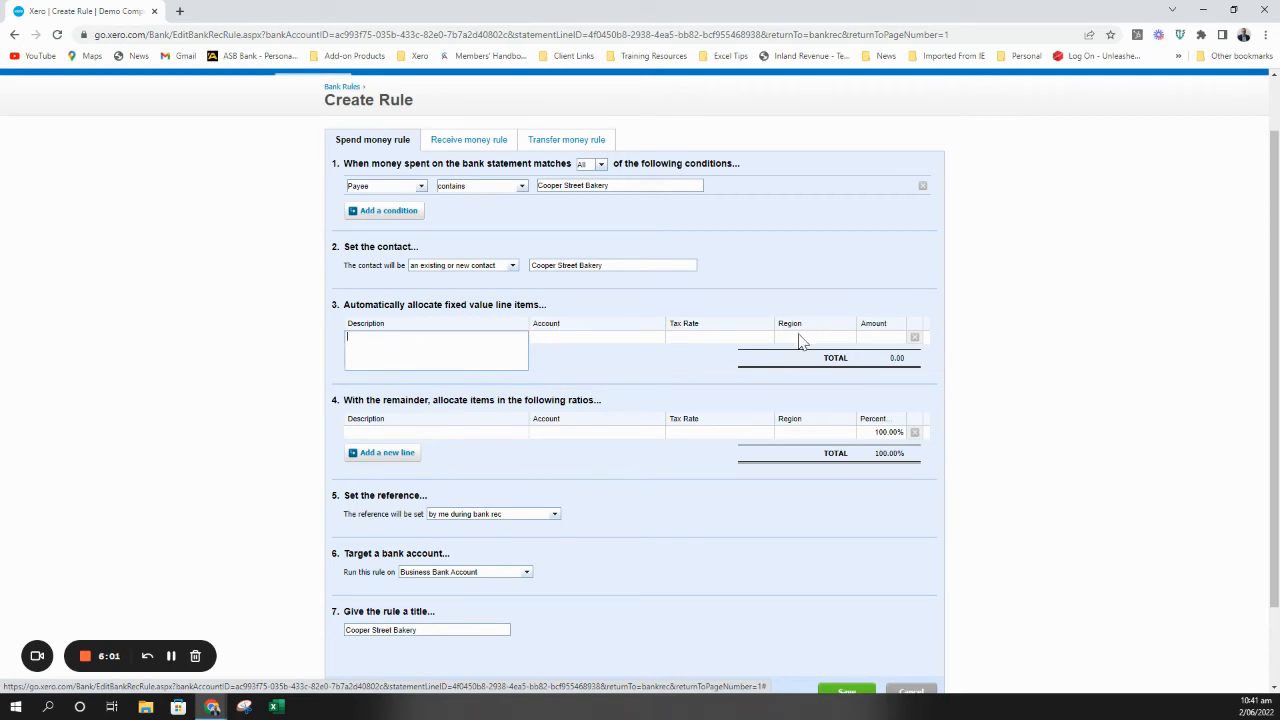
click(914, 338)
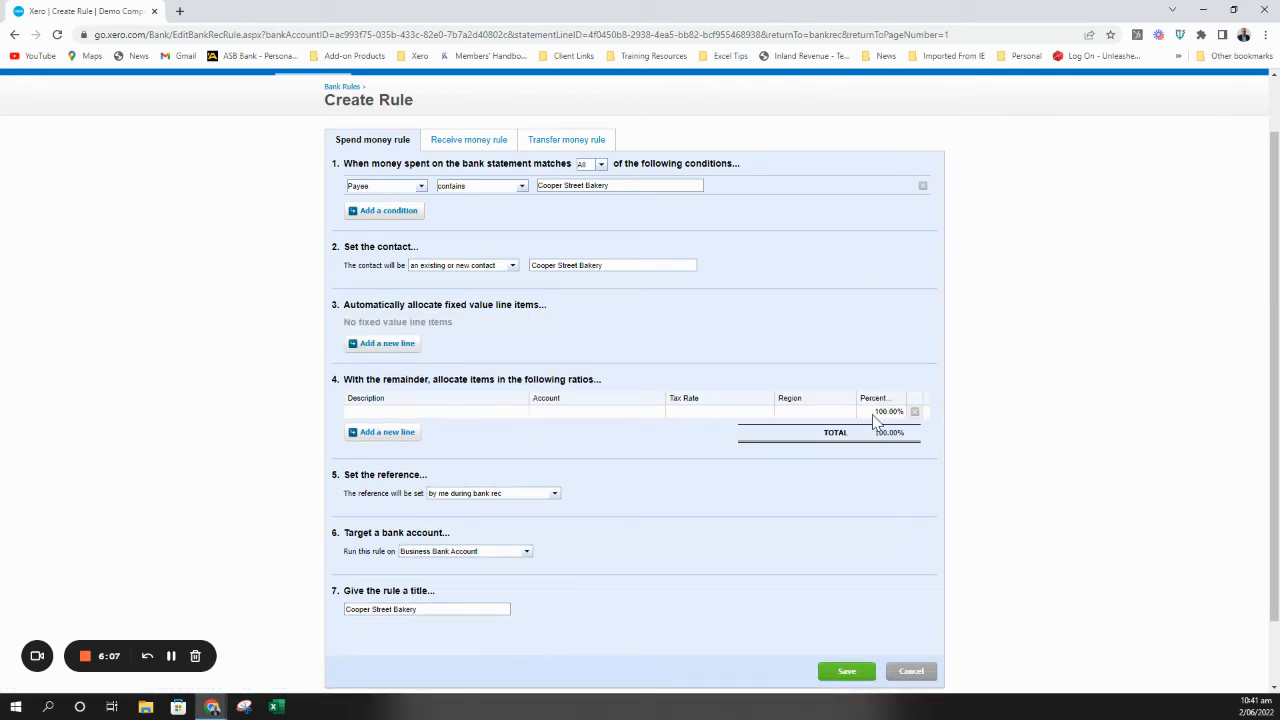
click(434, 413)
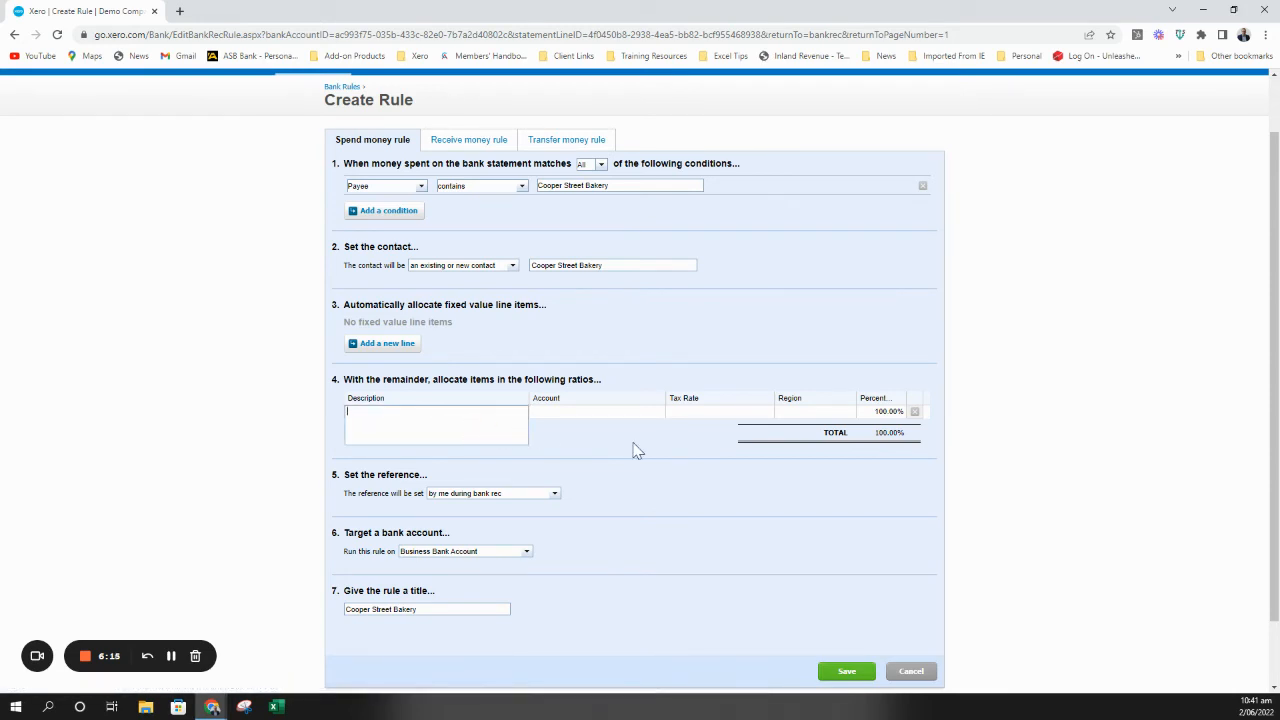
text(Staff meals)
key(Tab)
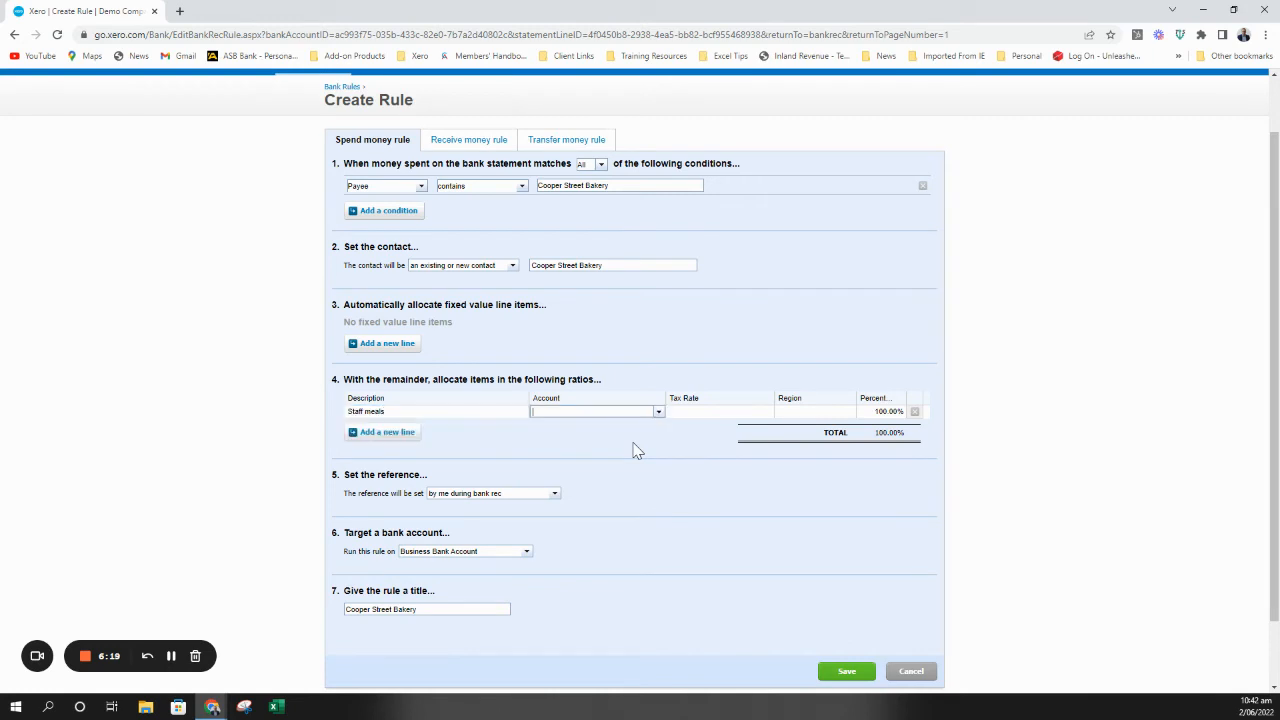
Assign the Staff meals remainder line to the 429 - General Expenses account
text(staf)
key(BackSpace)
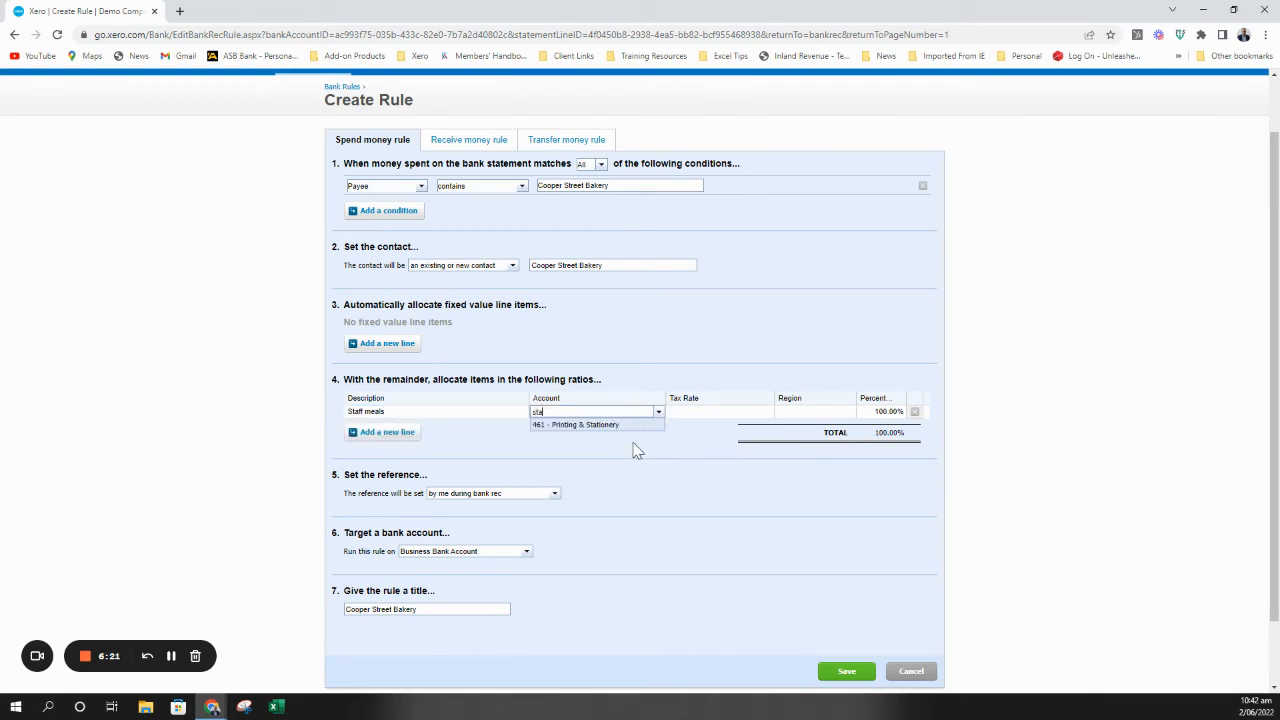
key(BackSpace)
text(gene)
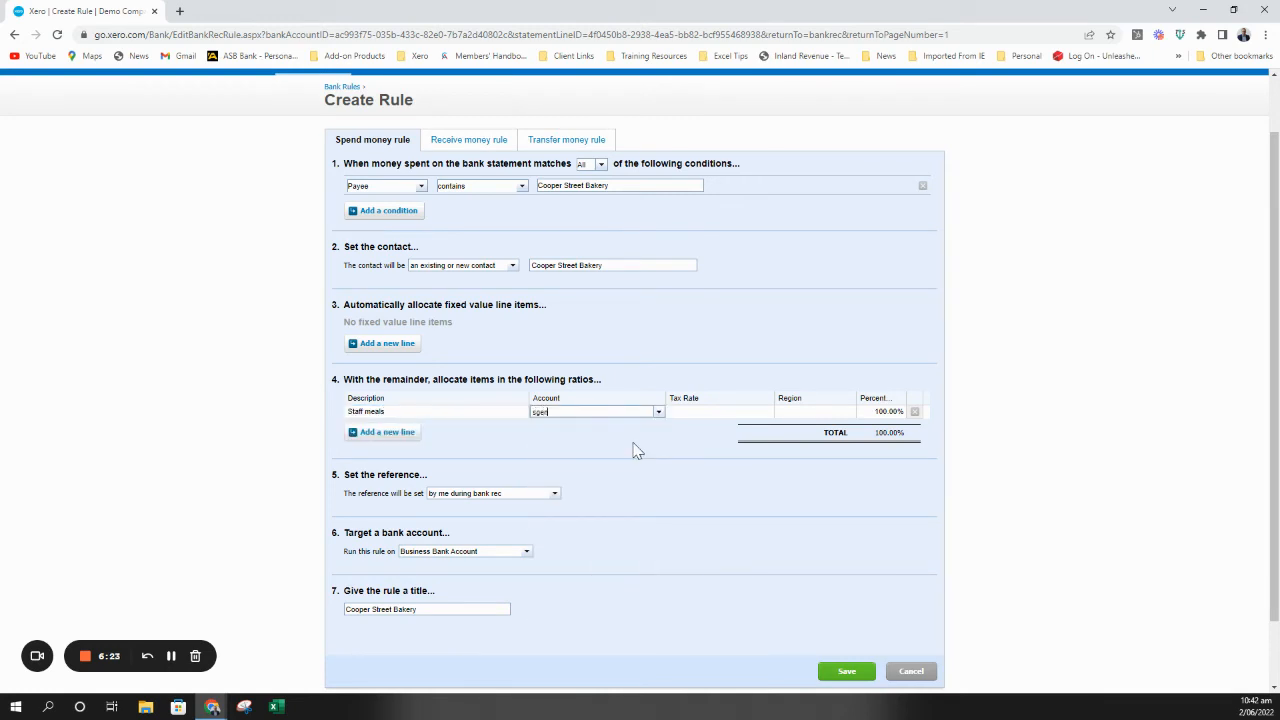
key(BackSpace)
key(BackSpace)
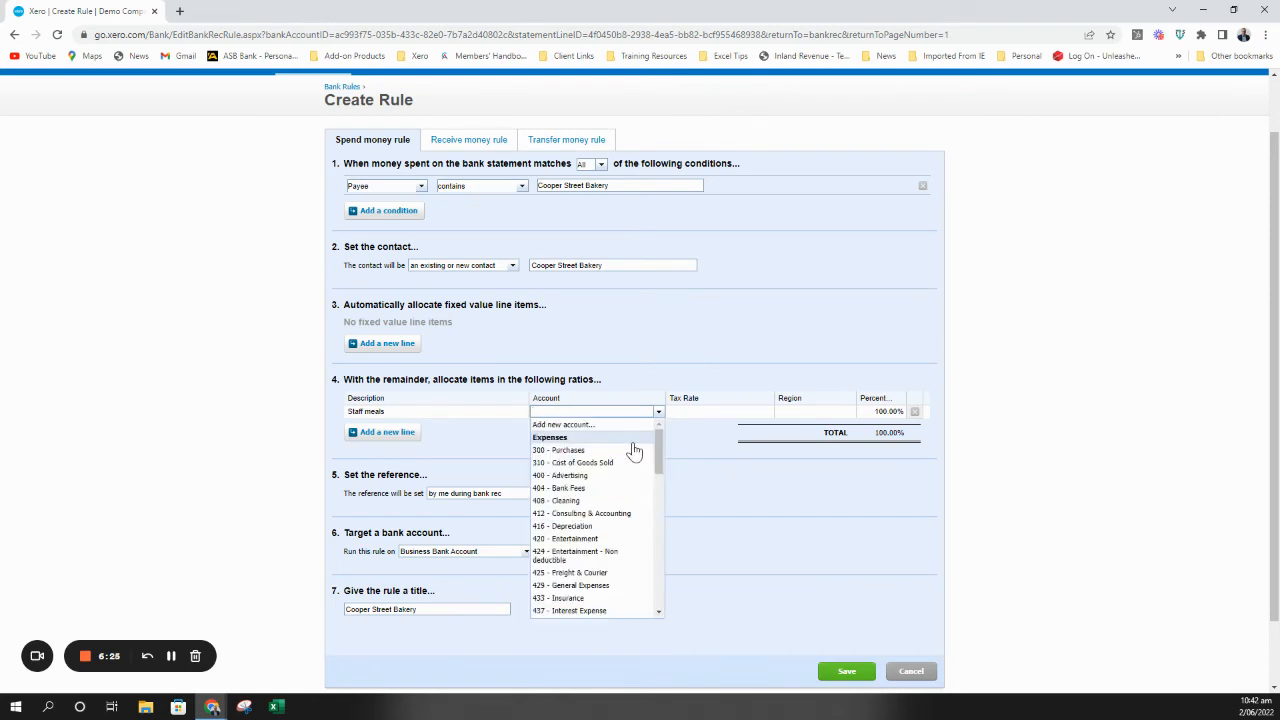
text(gen)
key(Tab)
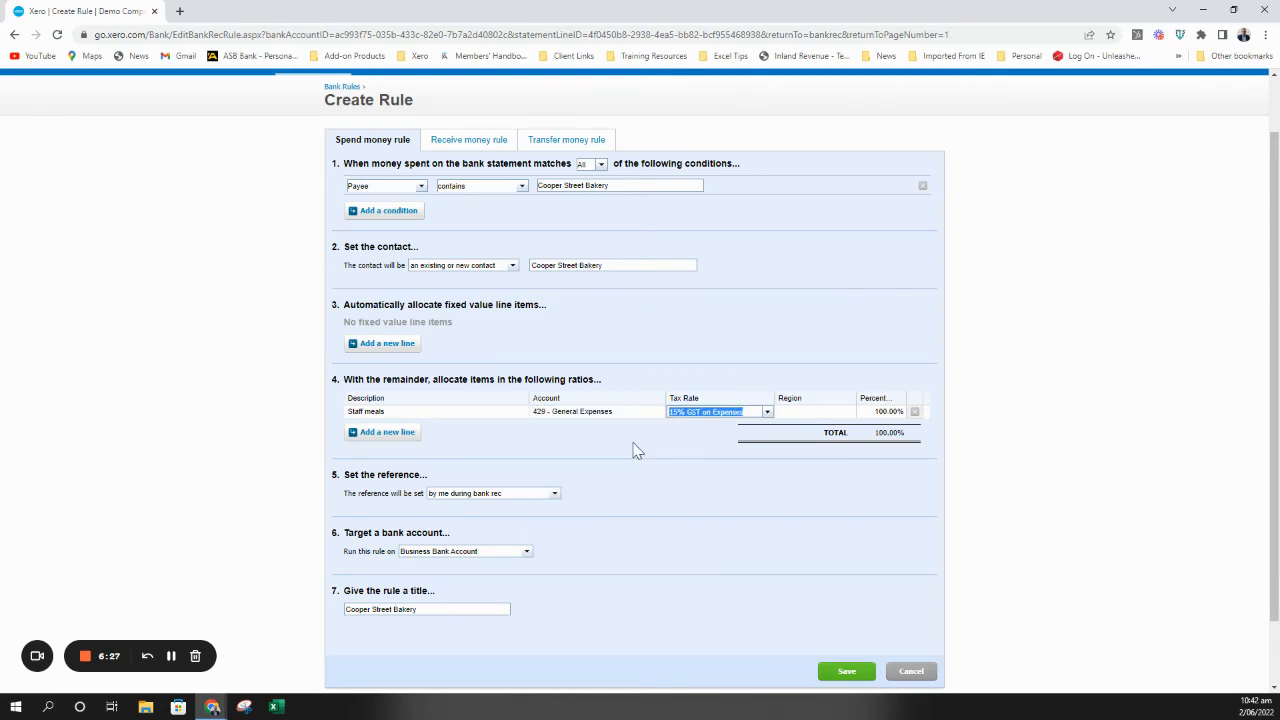
click(633, 443)
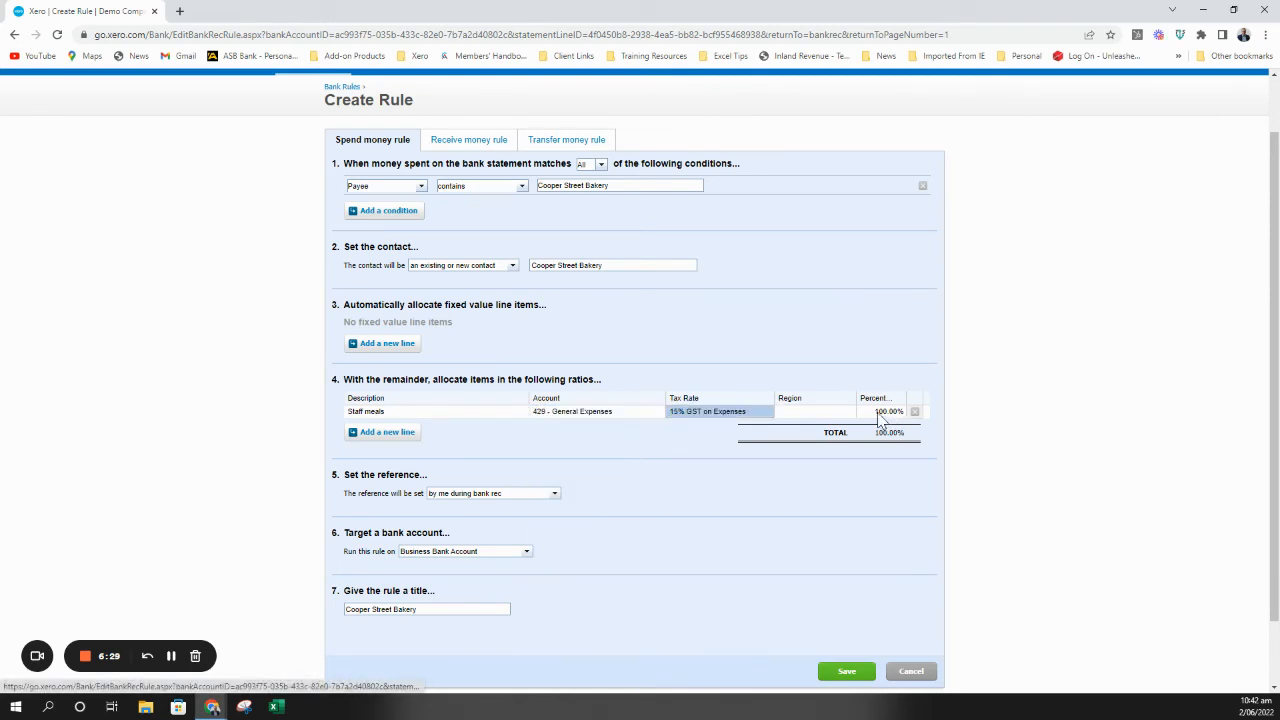
click(707, 413)
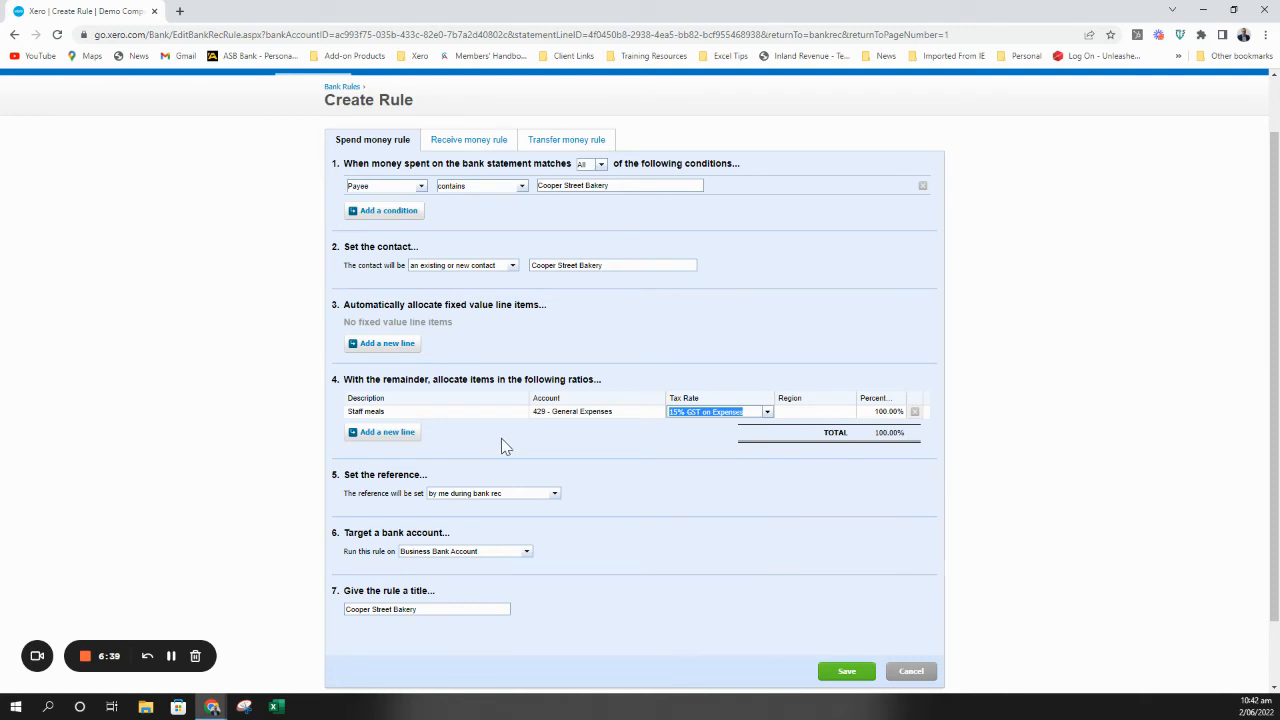
Add a second remainder allocation line and split the allocation, with 50% on Staff meals and 50% on the new line
click(387, 432)
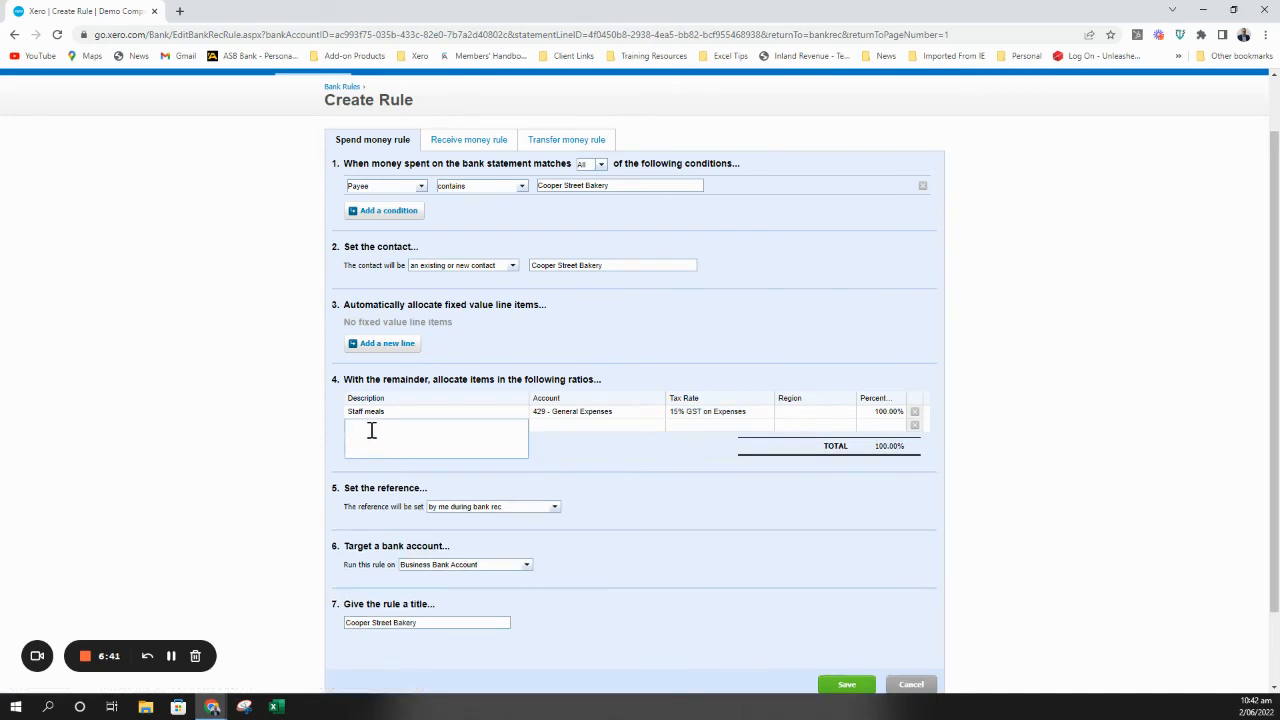
click(876, 413)
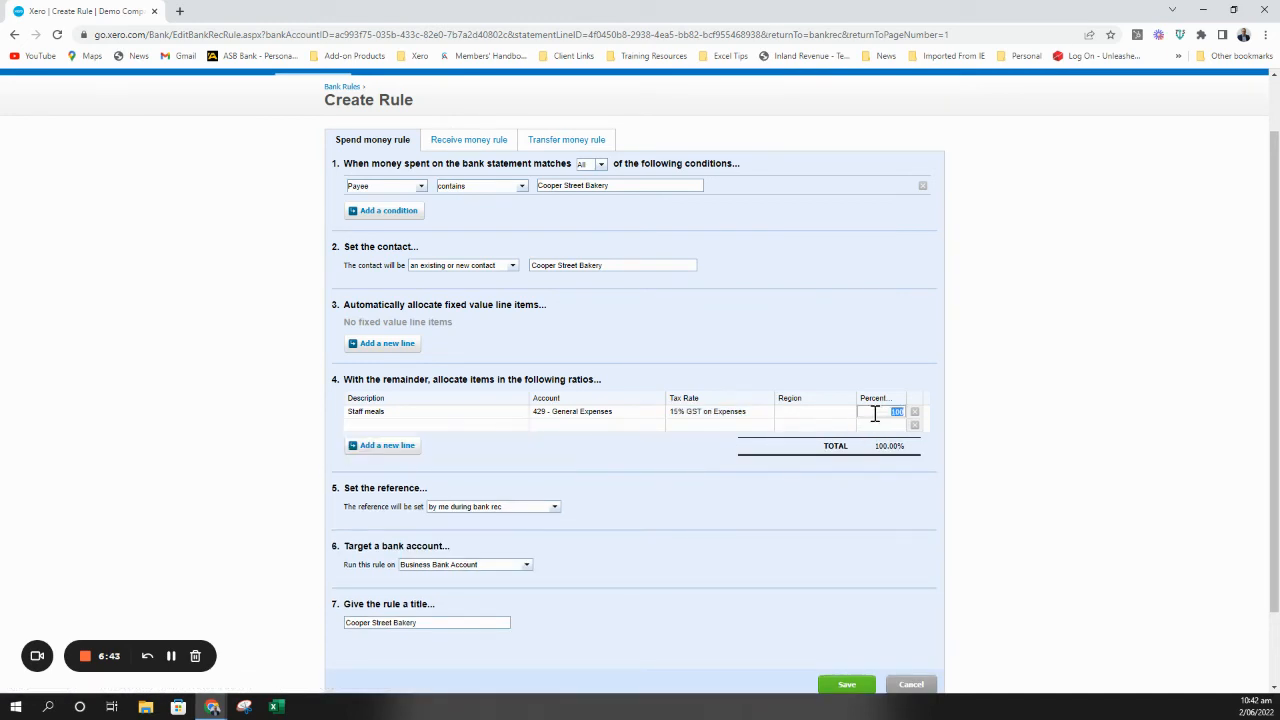
text(50)
click(871, 423)
text(50)
key(Tab)
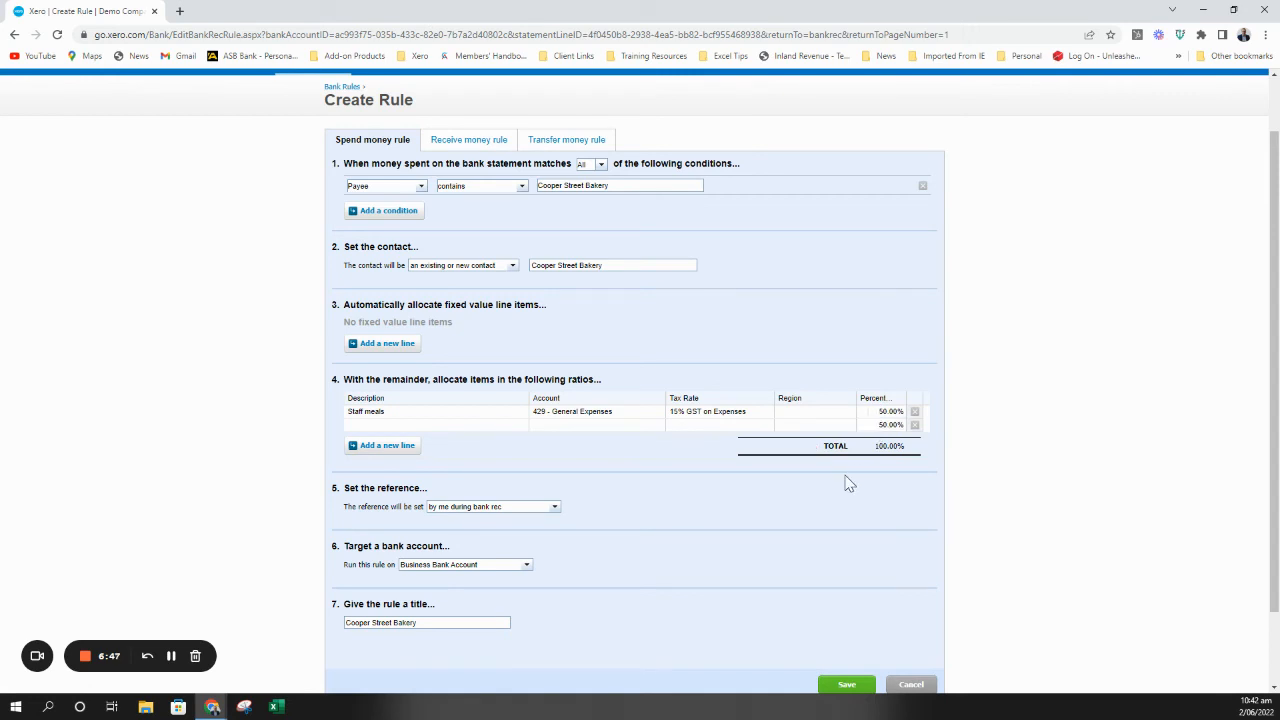
Remove the blank second remainder line and set the Staff meals line to 100 percent
click(914, 425)
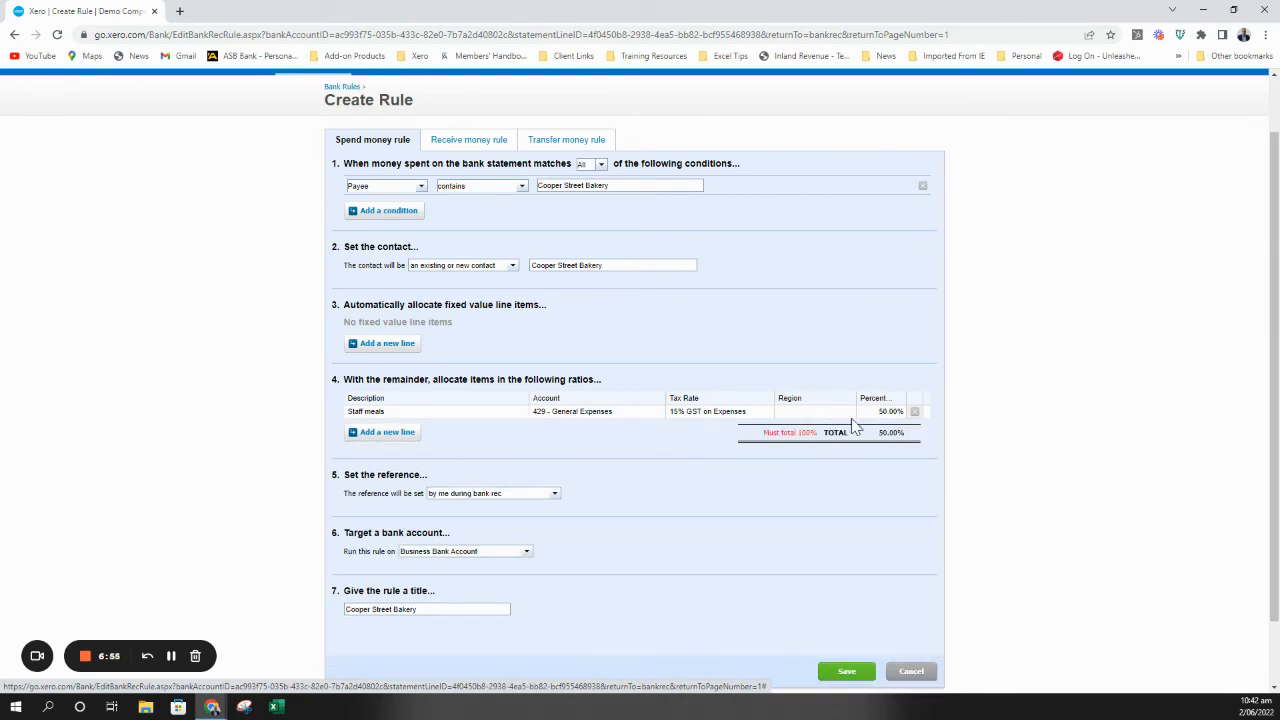
click(874, 411)
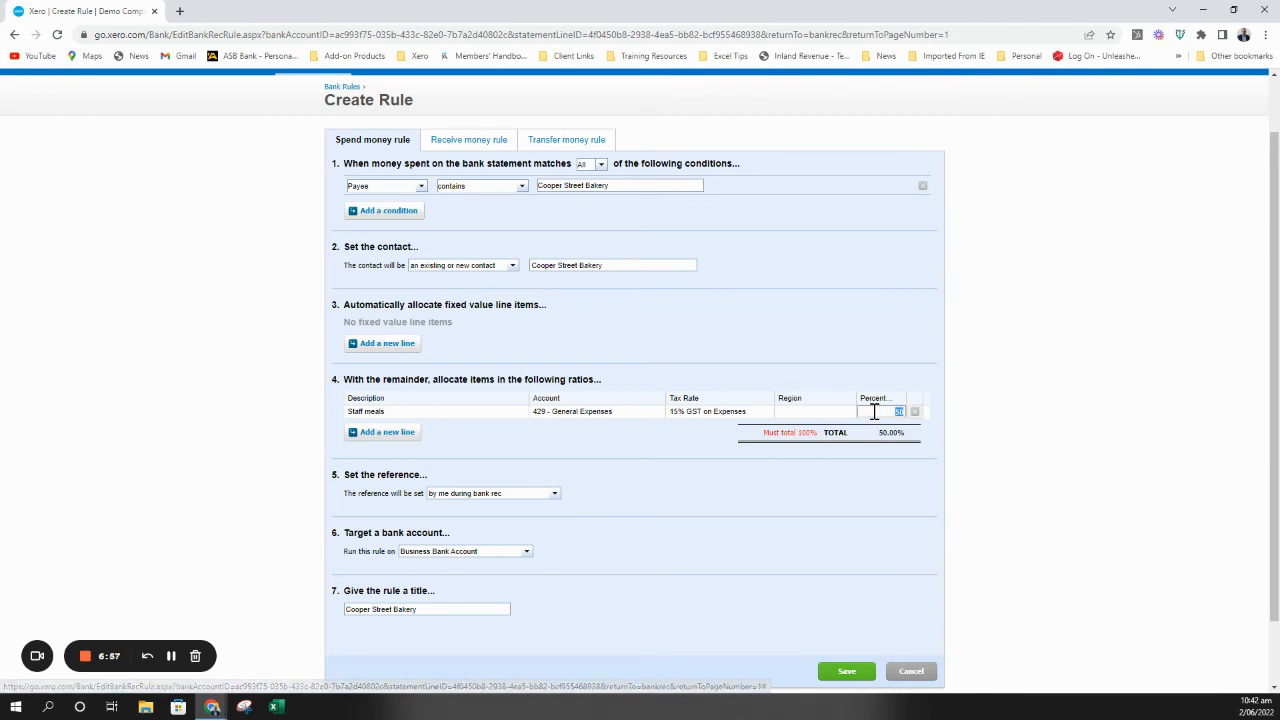
text(100)
click(828, 490)
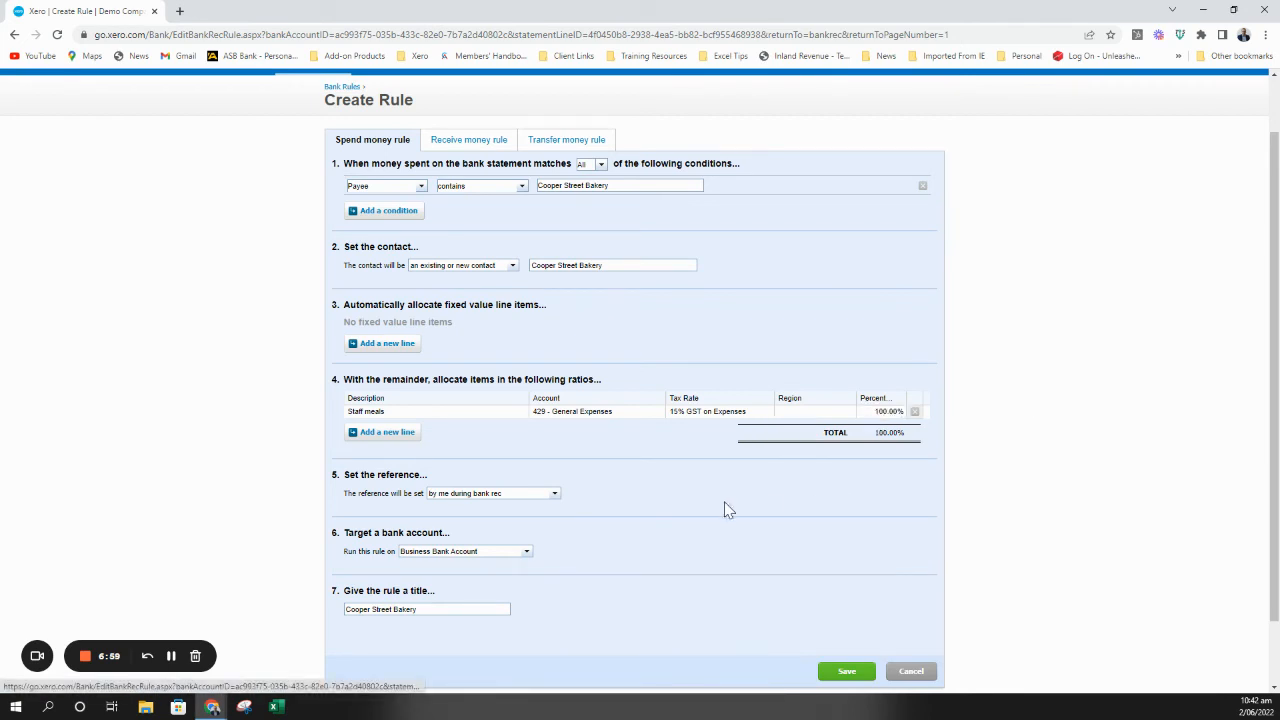
Examine the options for setting the rule's reference and for the bank account the rule runs on
scroll(701, 493, down, 1)
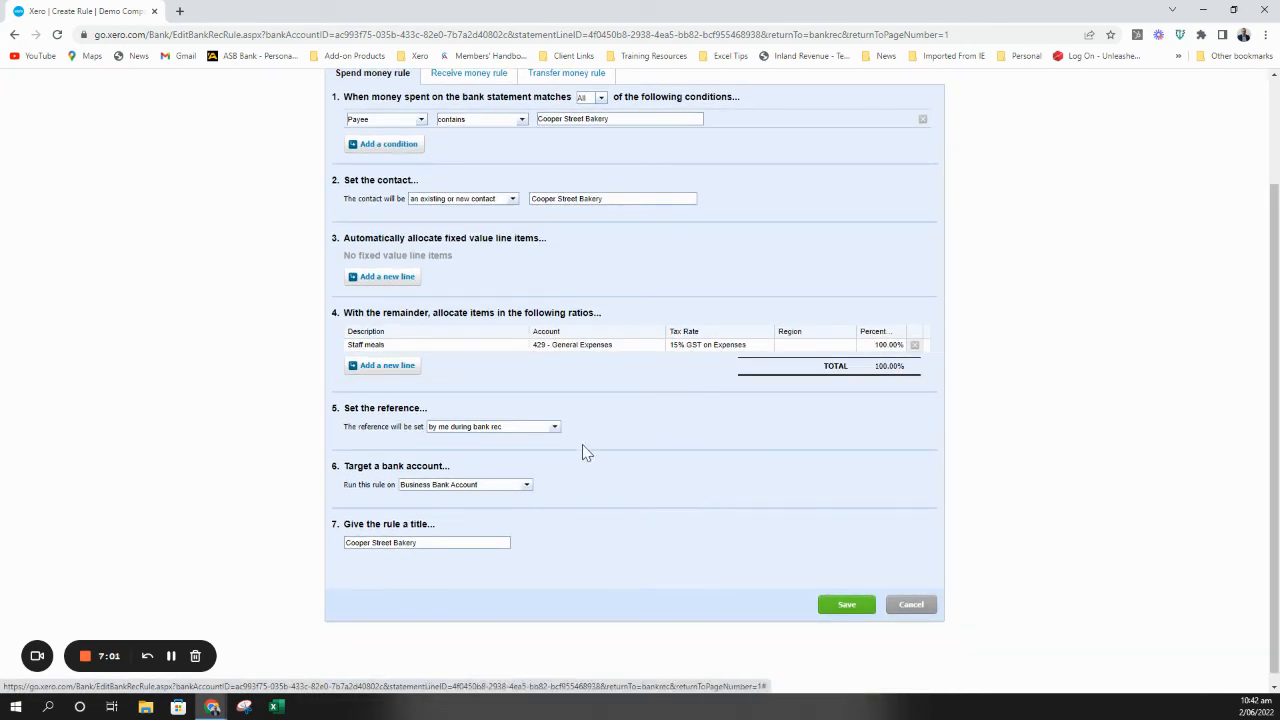
click(554, 428)
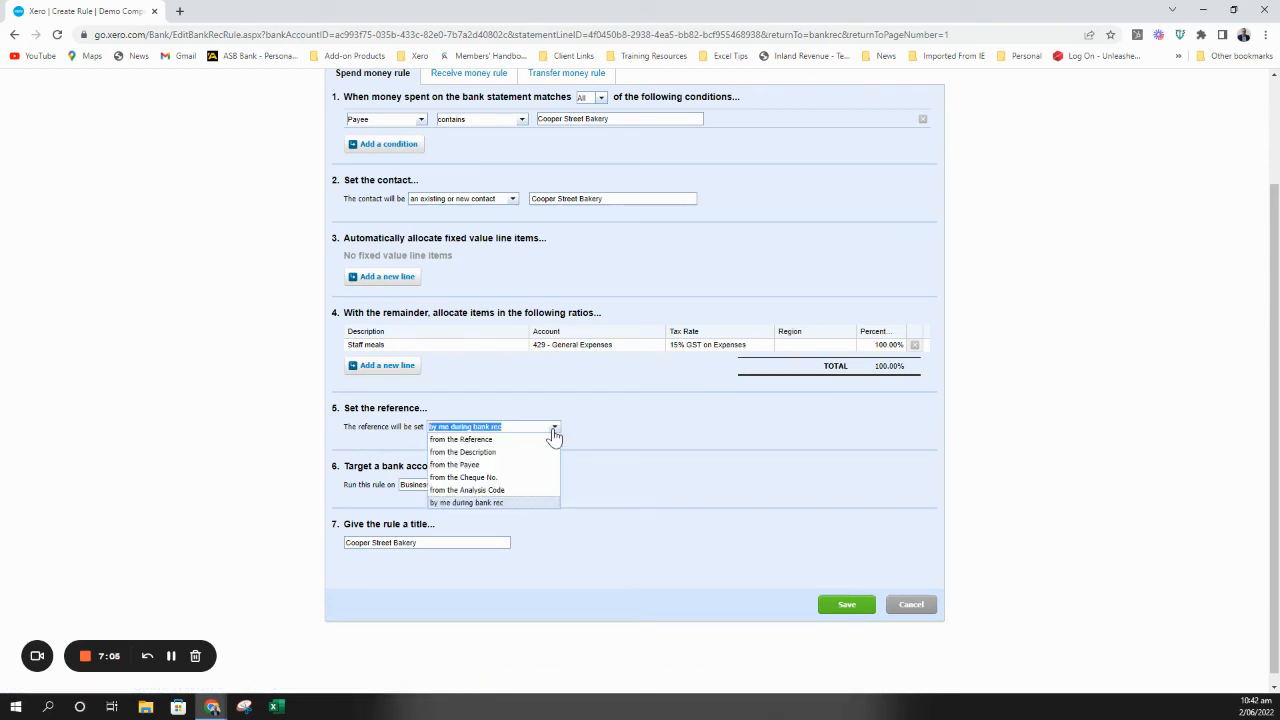
click(670, 412)
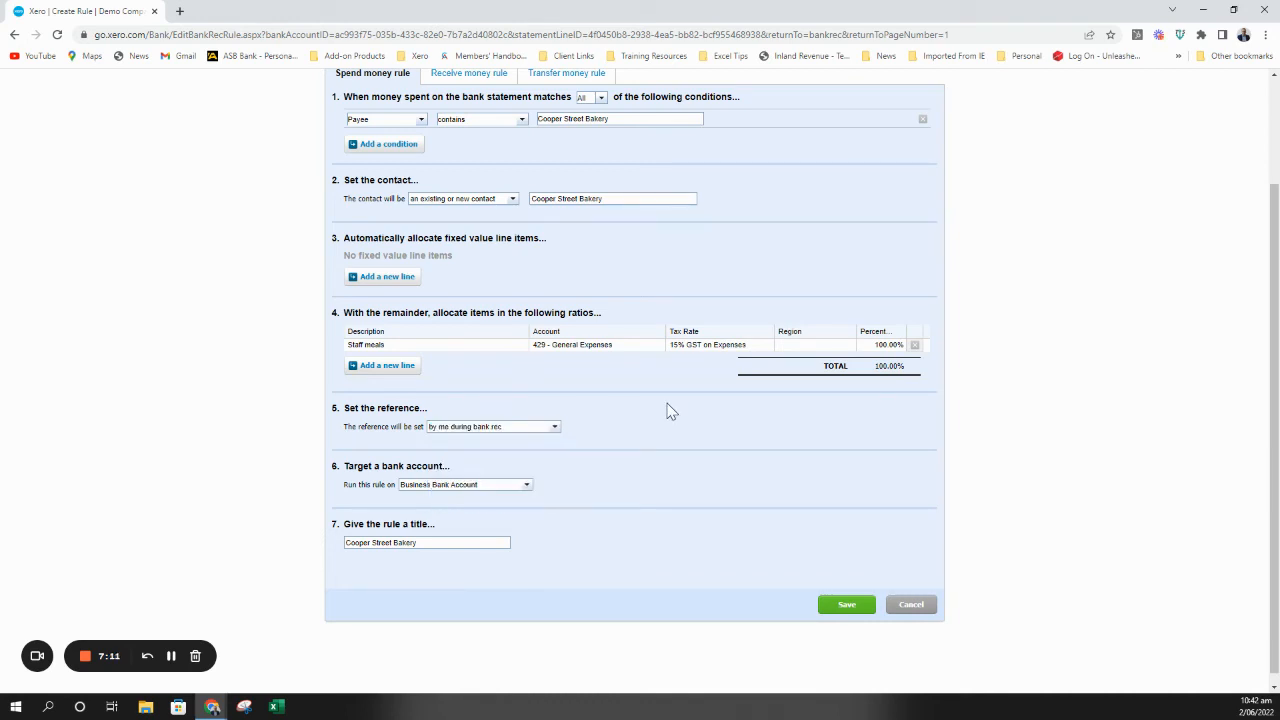
click(526, 489)
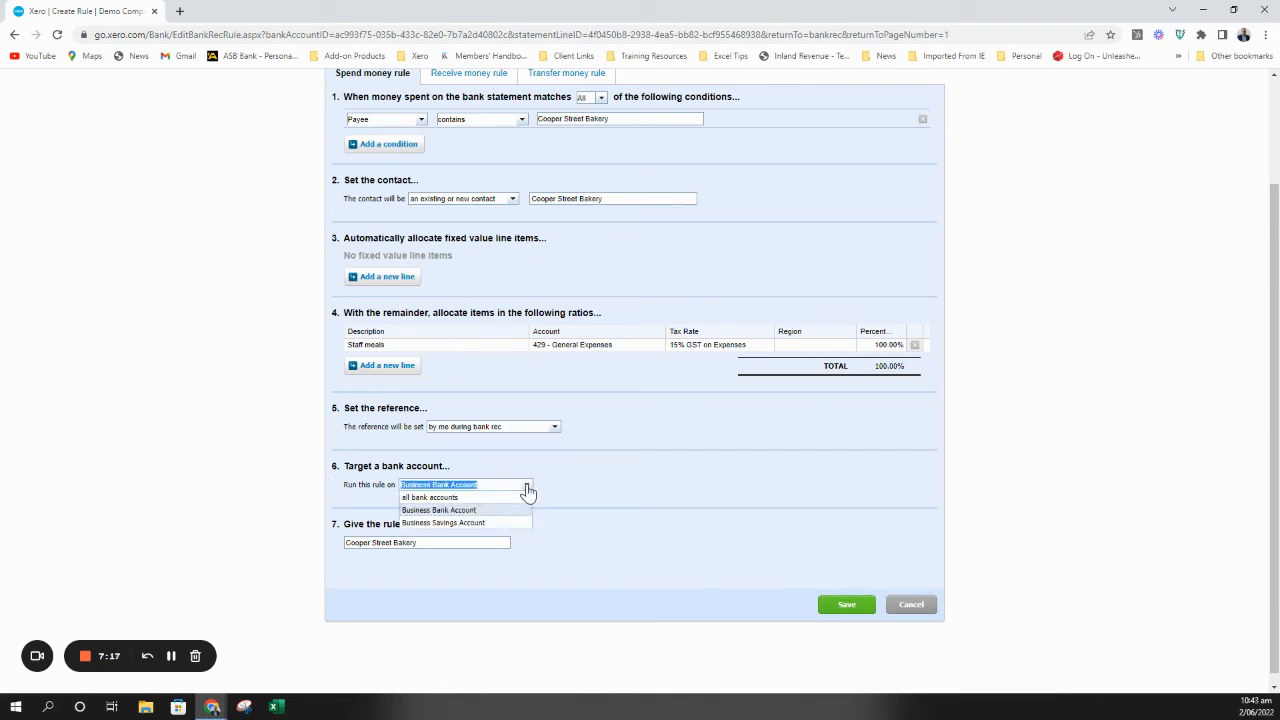
click(530, 471)
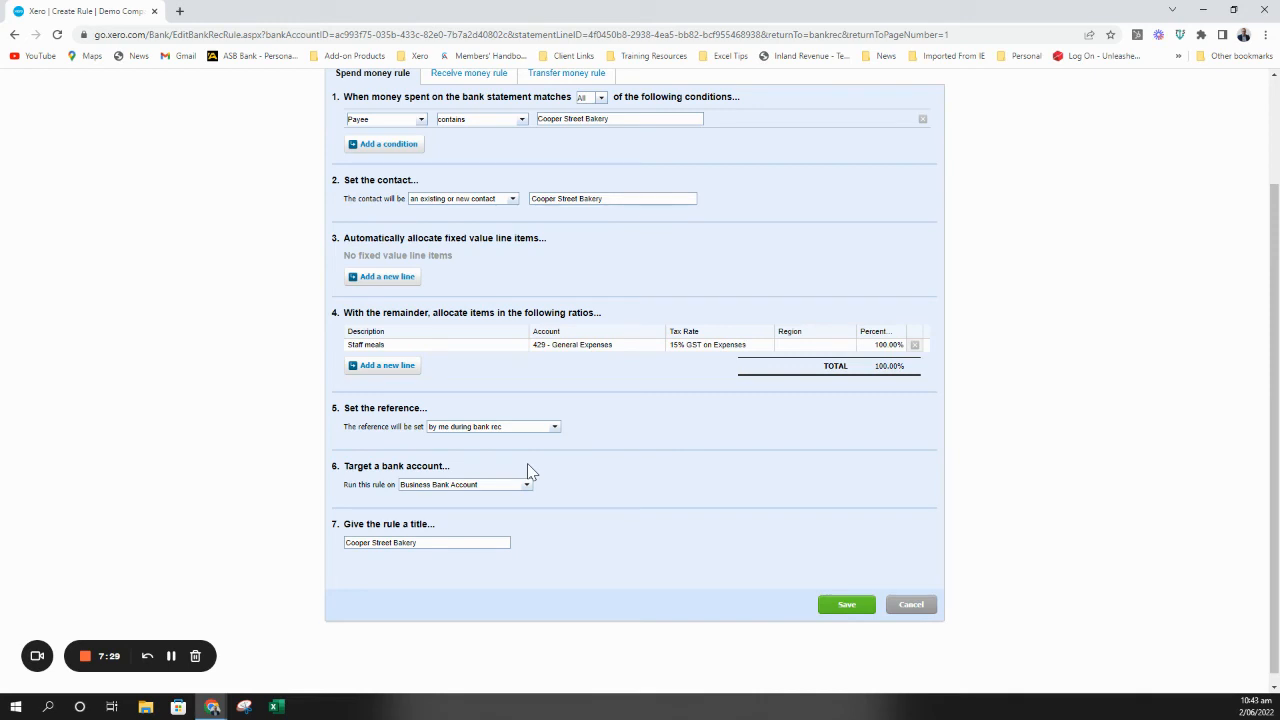
click(522, 497)
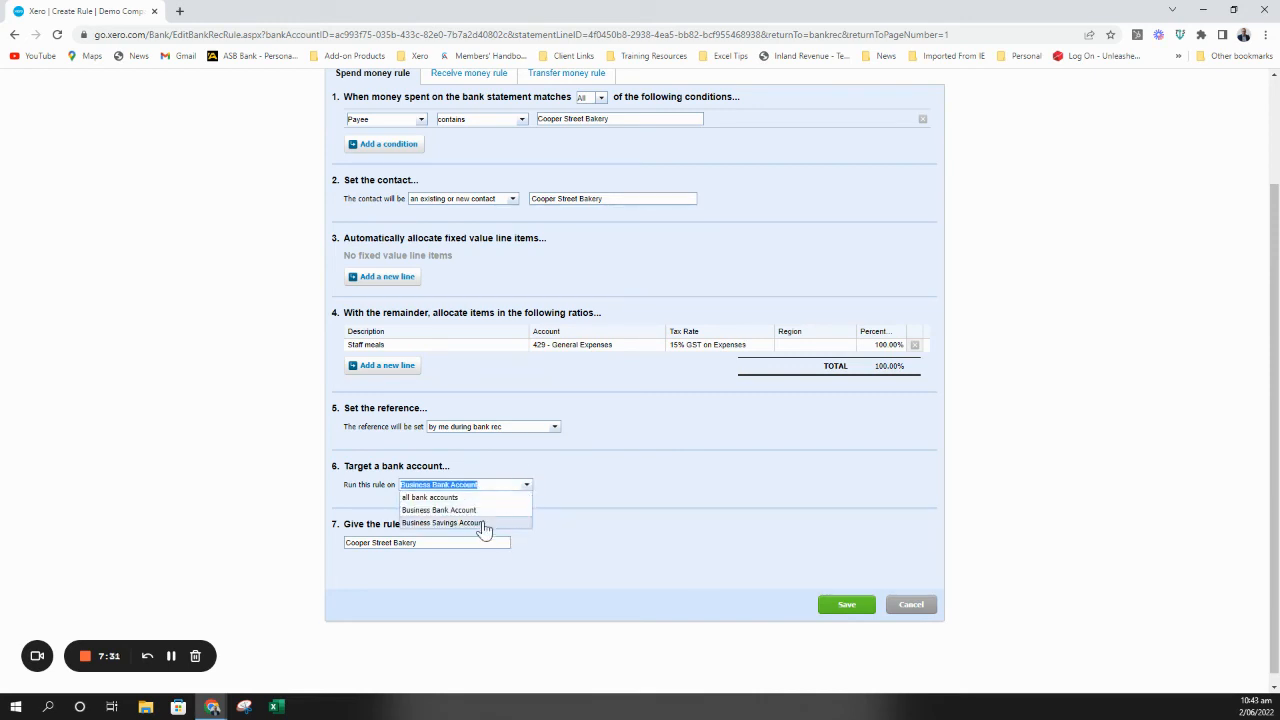
click(606, 498)
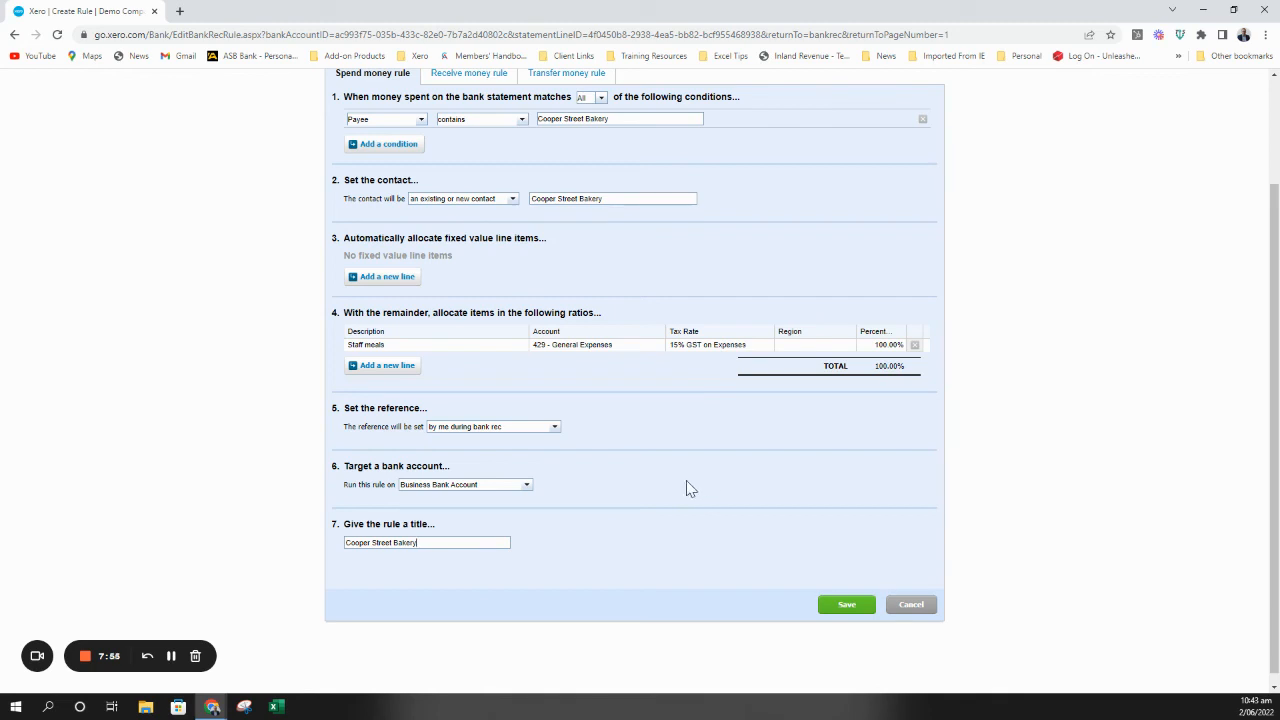
Save the spend money rule under the title Cooper Street Bakery
click(423, 542)
click(846, 605)
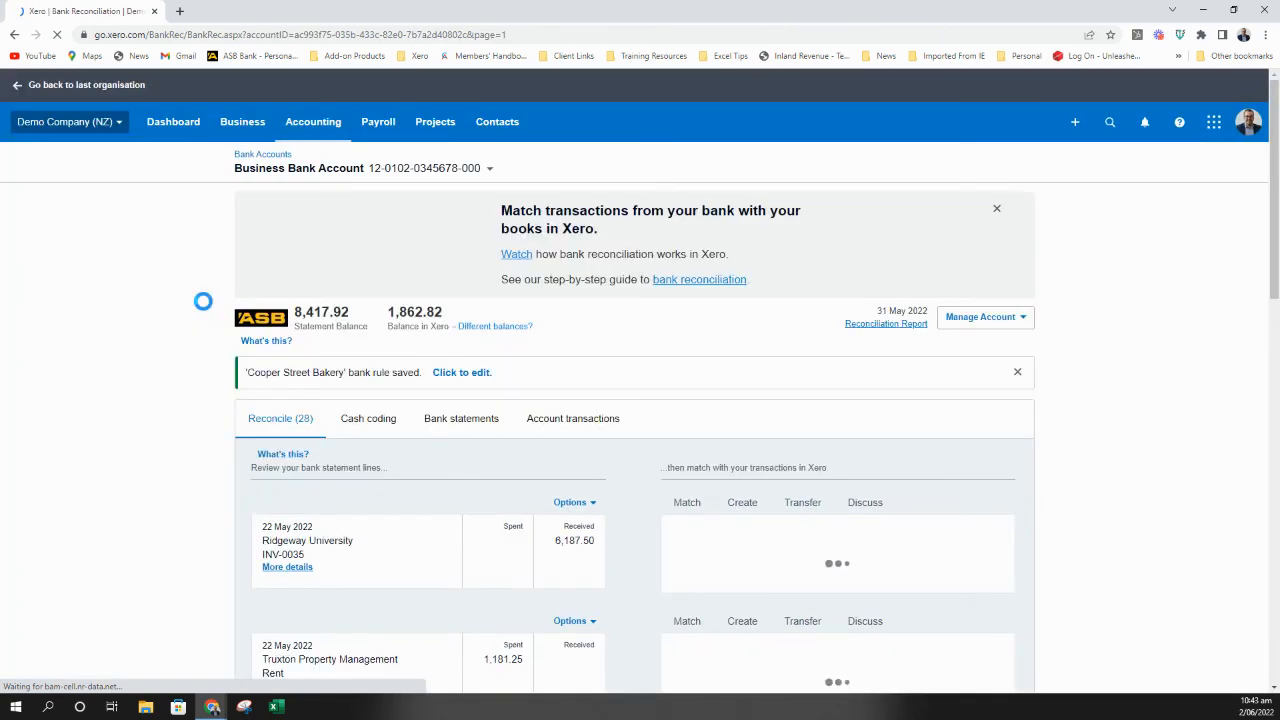
Reconcile the 24 May and 26 May Cooper Street Bakery statement lines by accepting the Cooper Street Bakery rule
scroll(160, 322, down, 6)
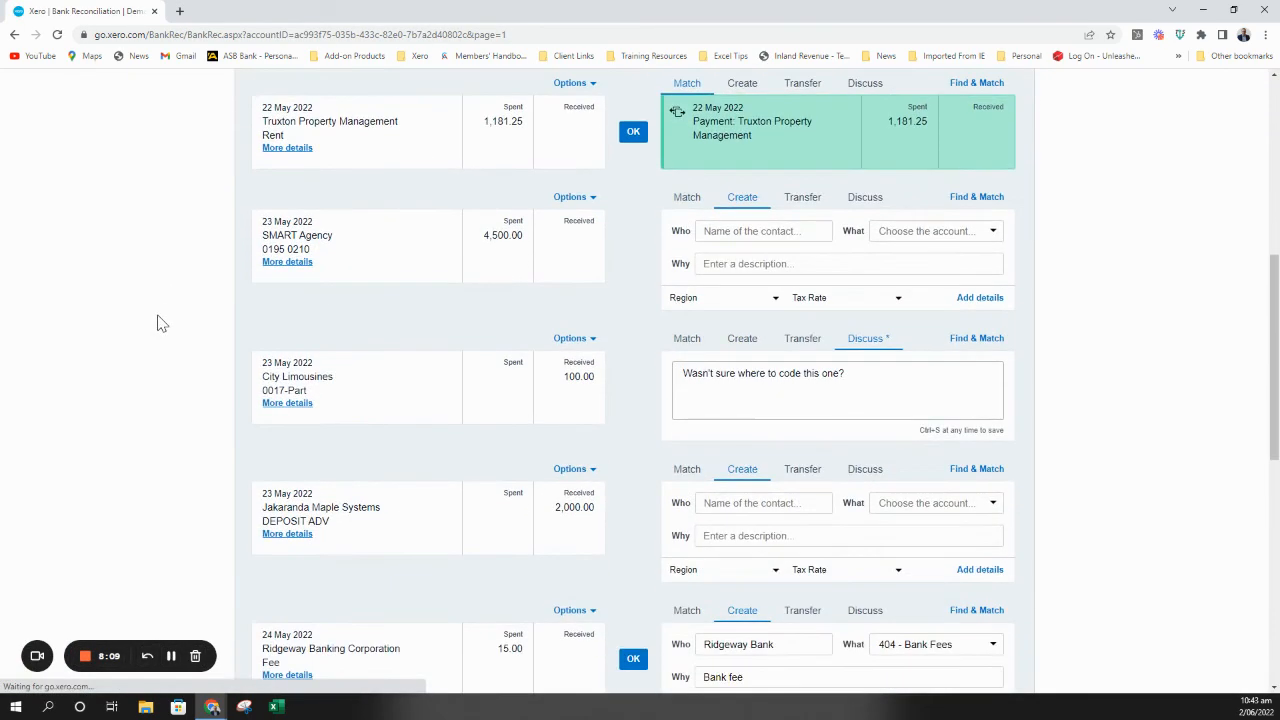
scroll(160, 322, down, 3)
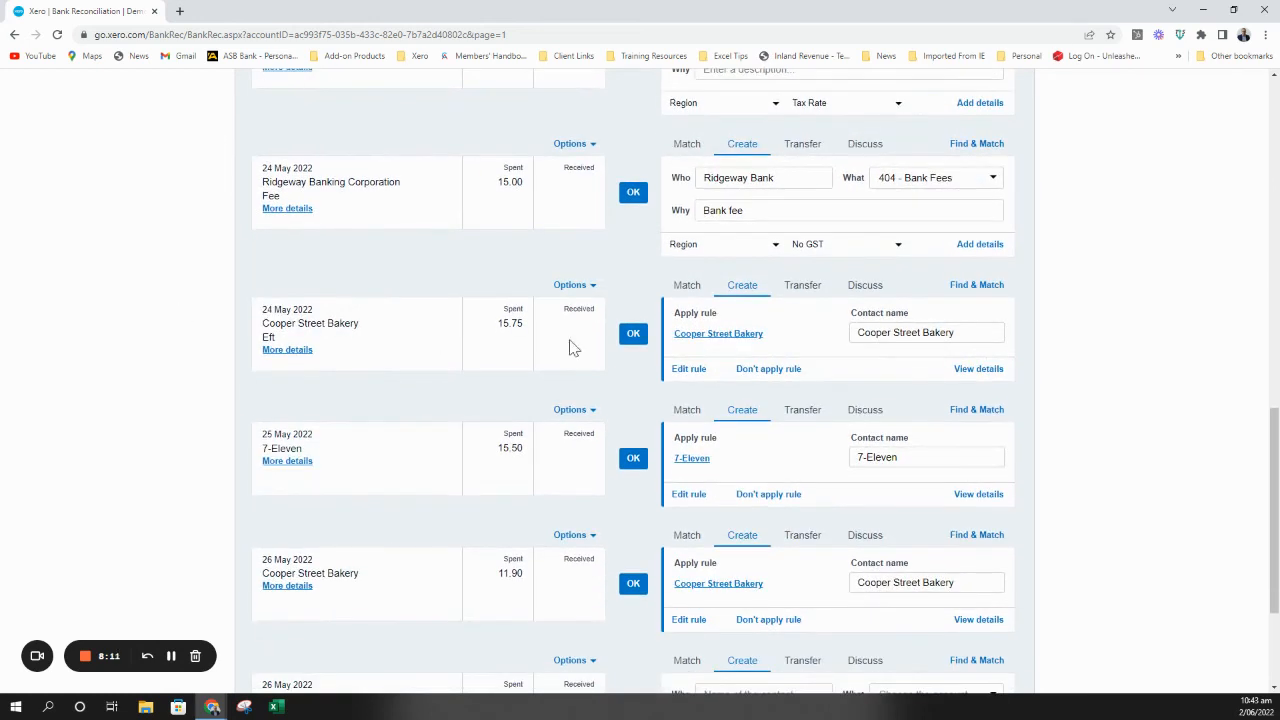
click(633, 338)
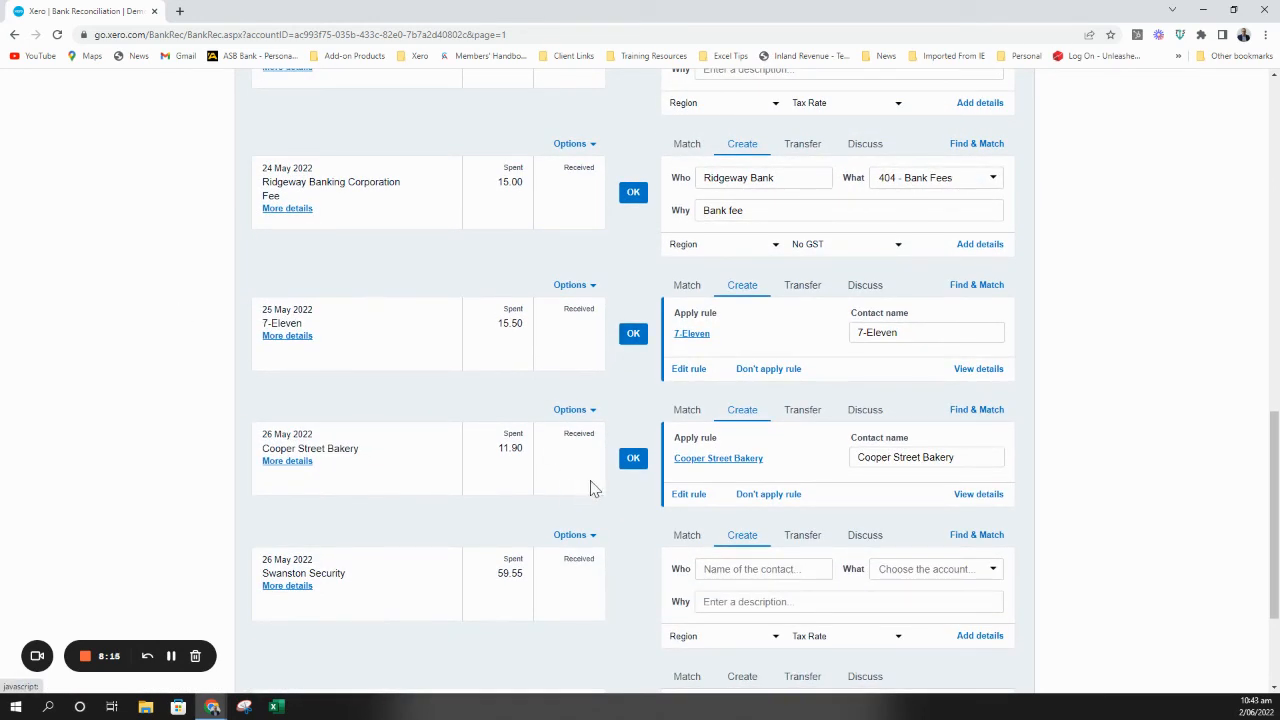
click(630, 459)
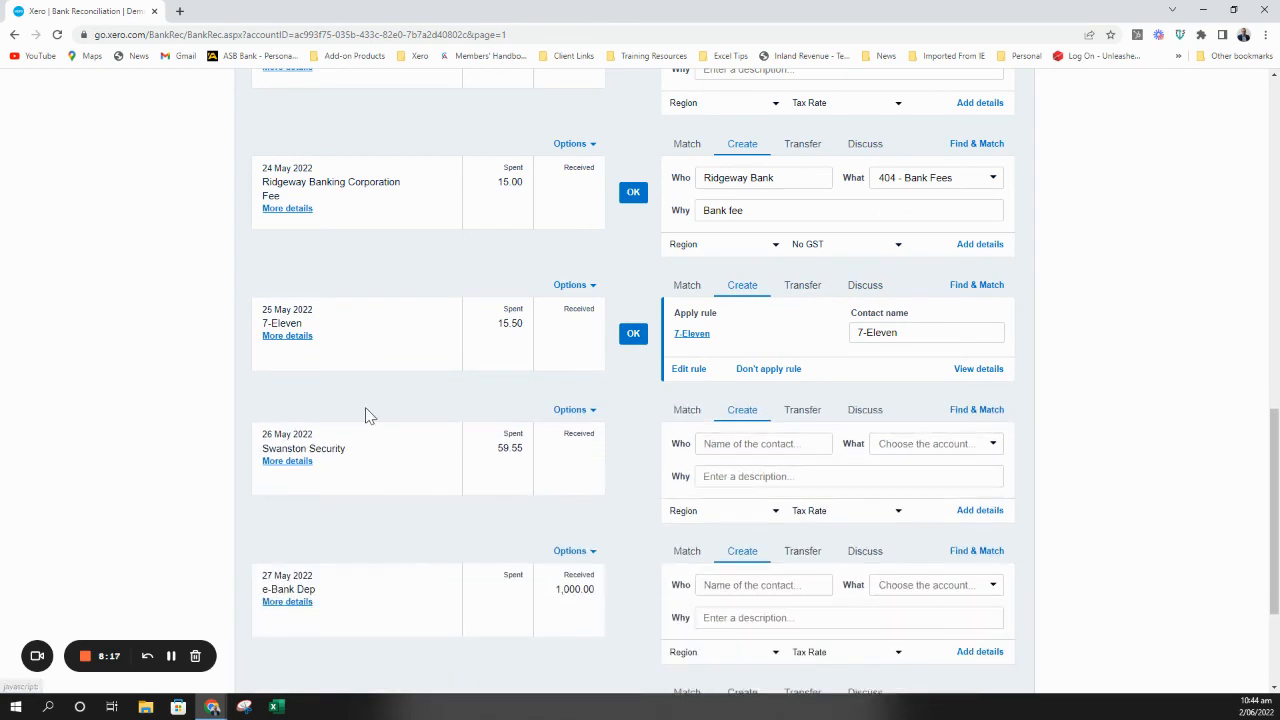
Return to the dashboard and open the bank rules for the Business Bank Account
scroll(380, 410, up, 15)
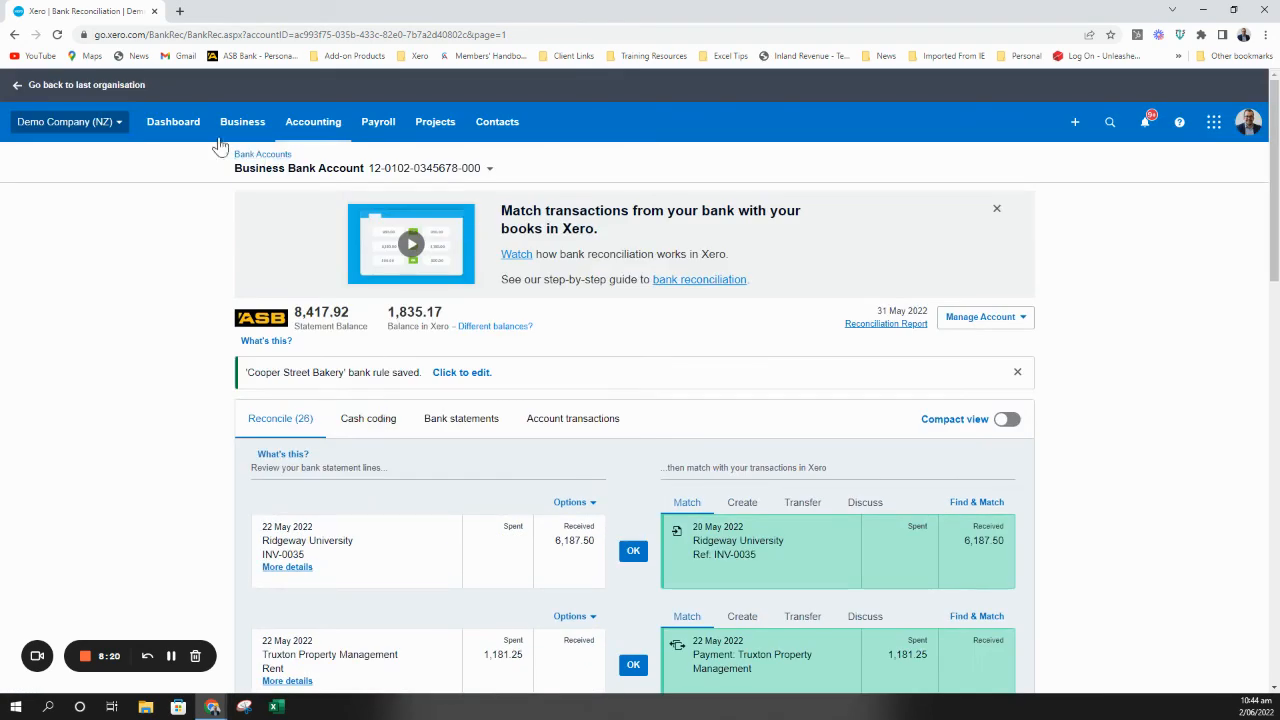
click(192, 129)
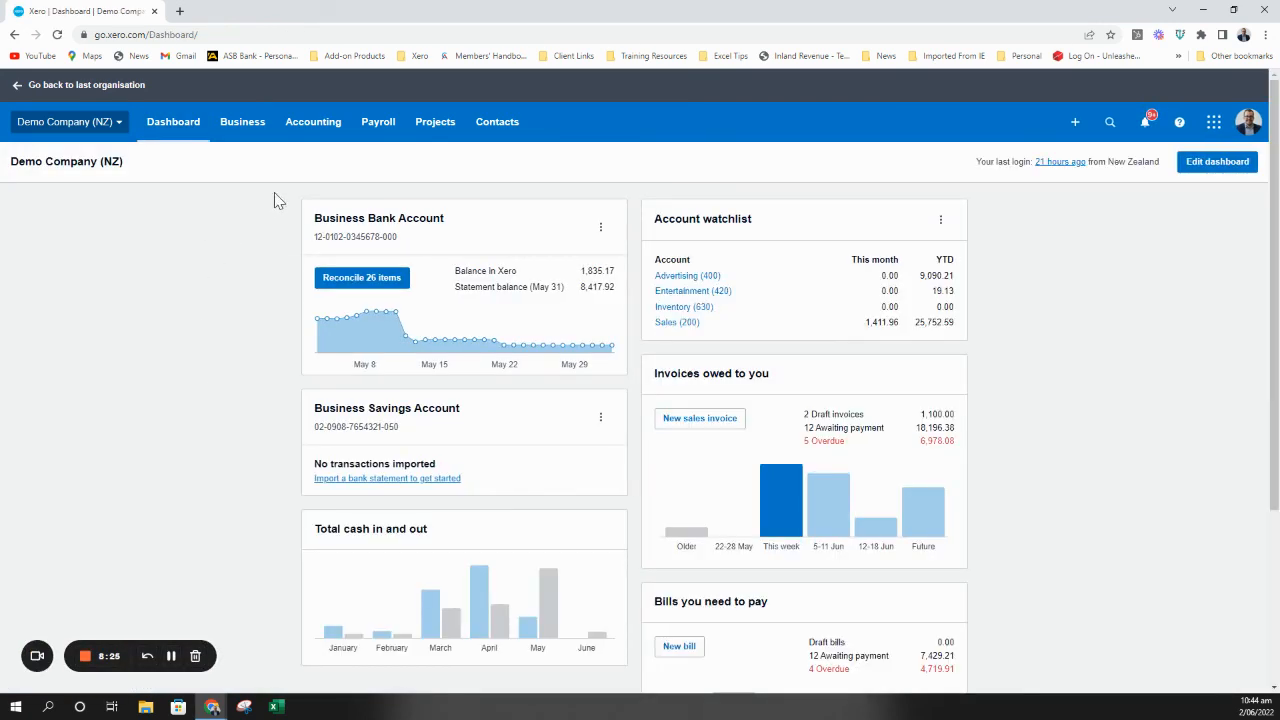
click(600, 232)
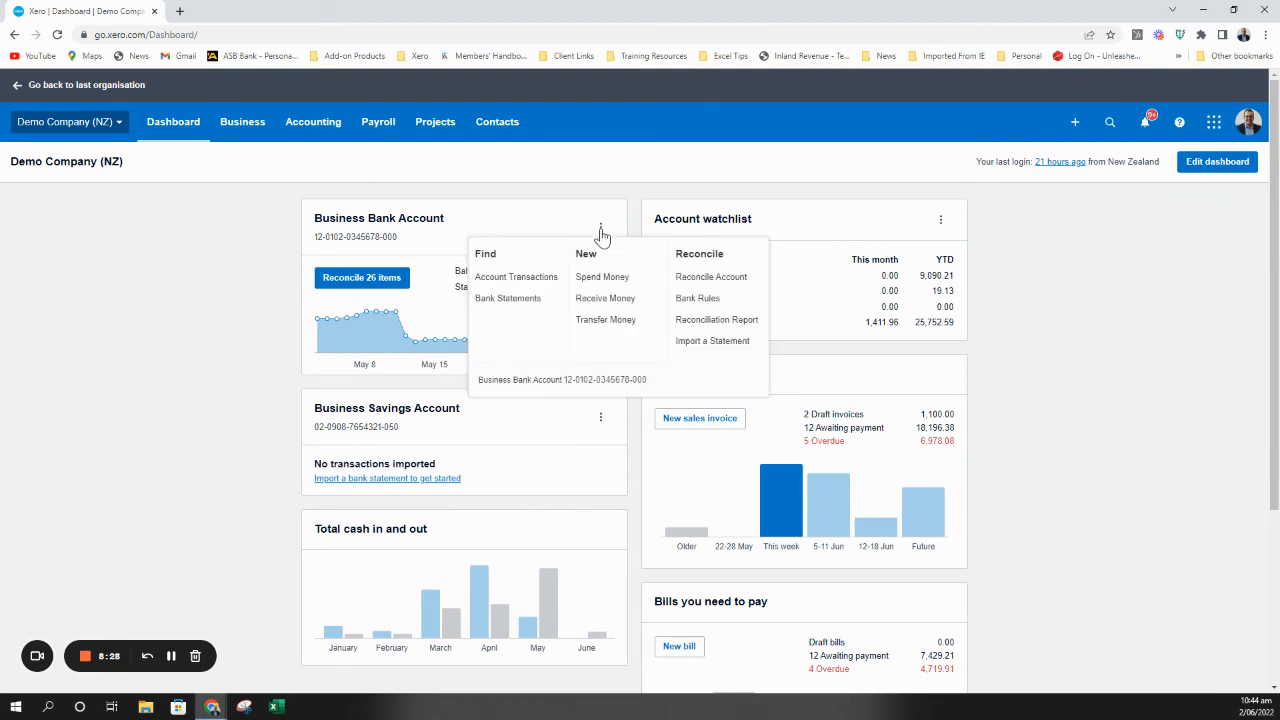
click(693, 303)
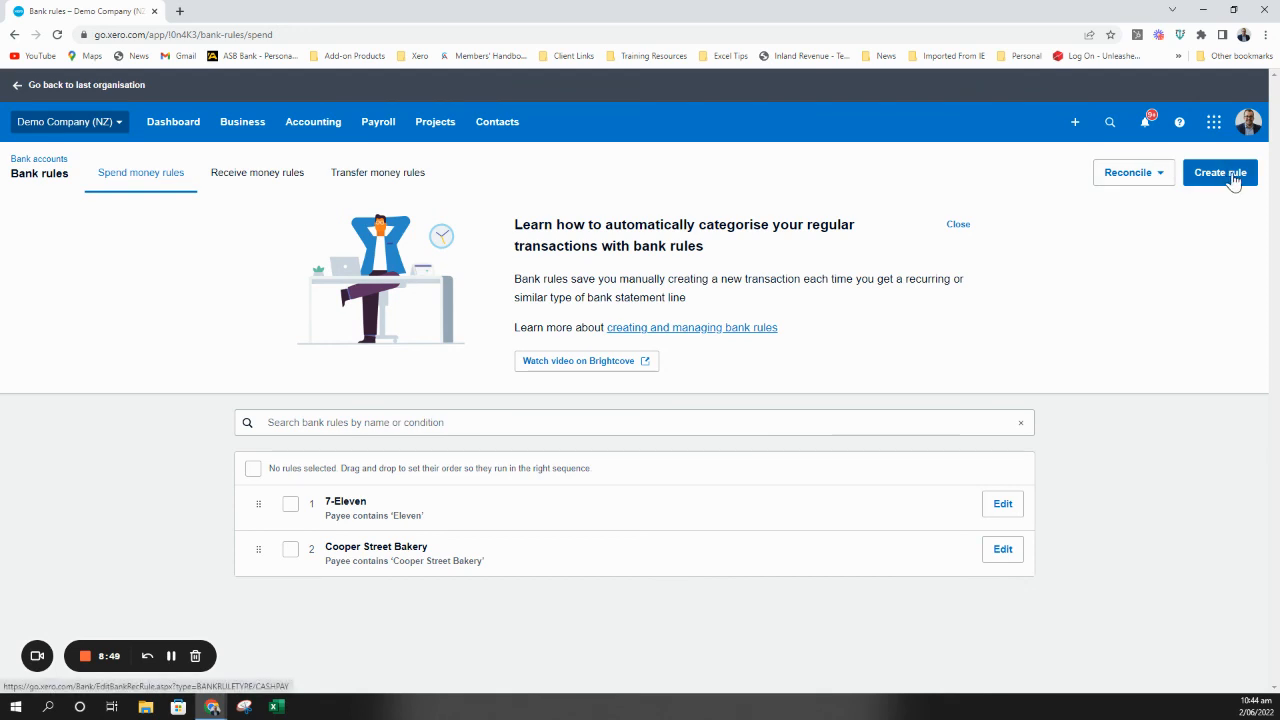
Check which bank accounts can be reconciled from the bank rules page, and go back to the dashboard
click(1157, 188)
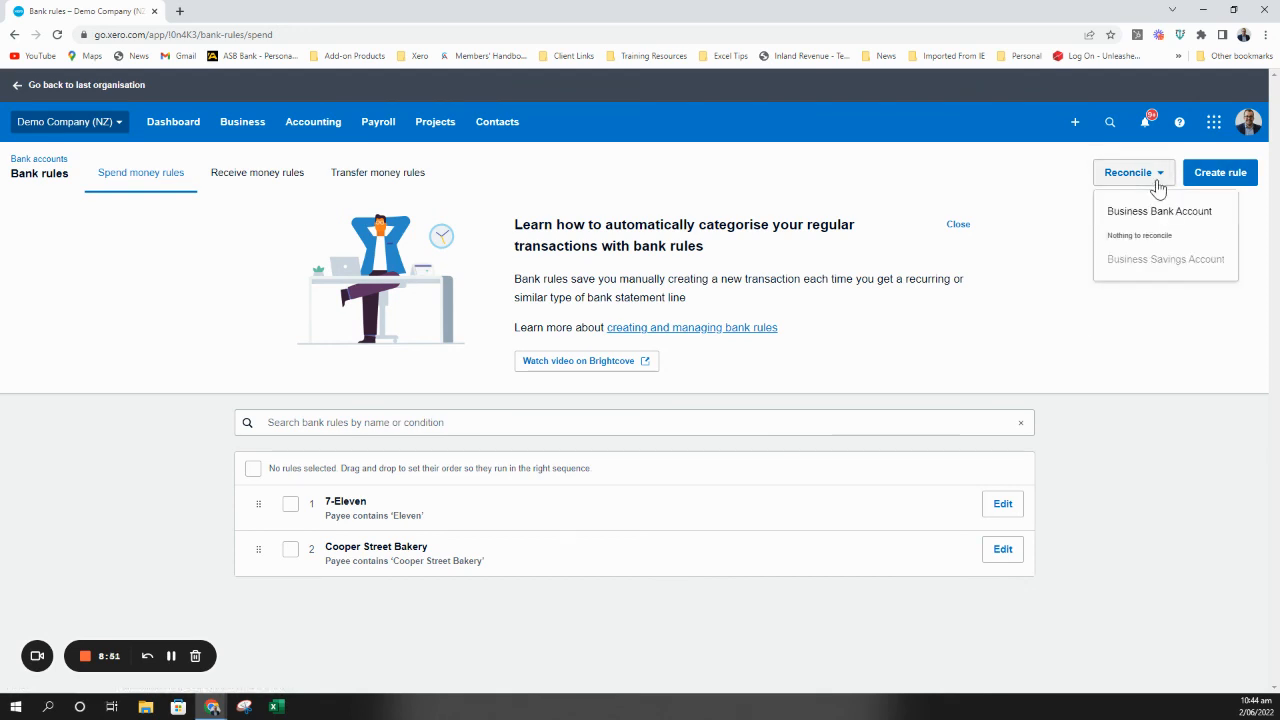
click(1253, 244)
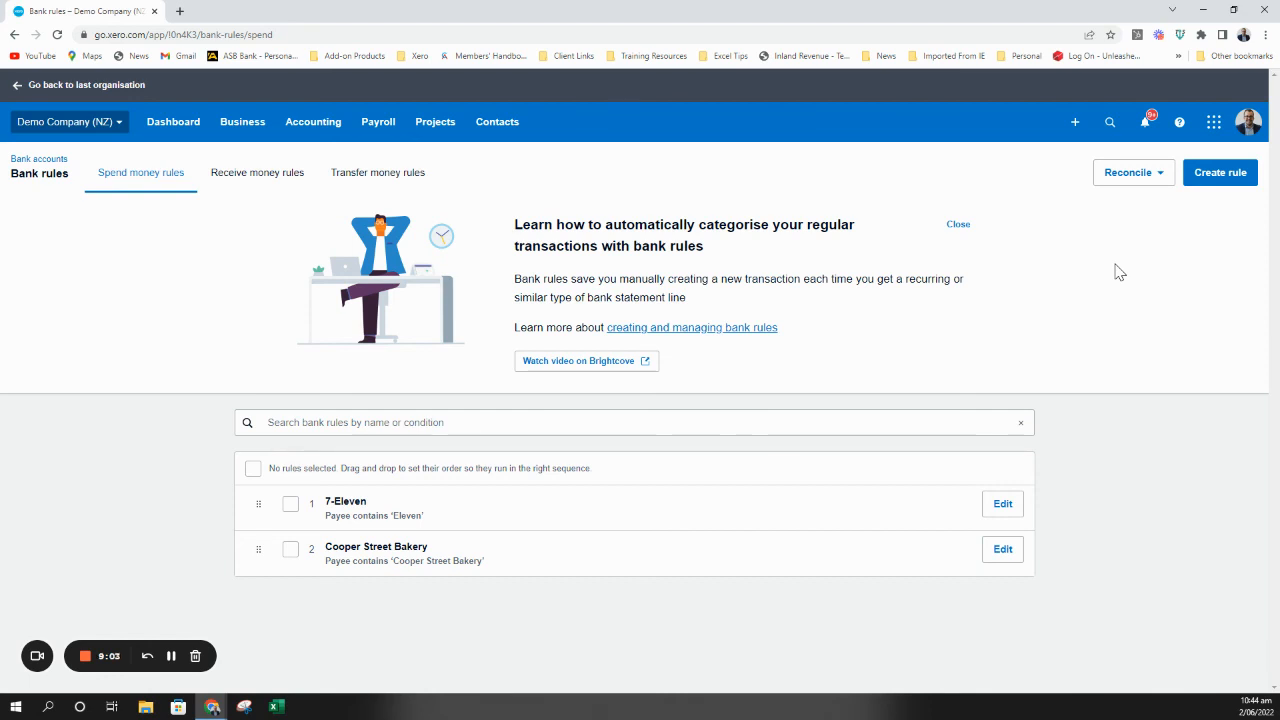
click(155, 132)
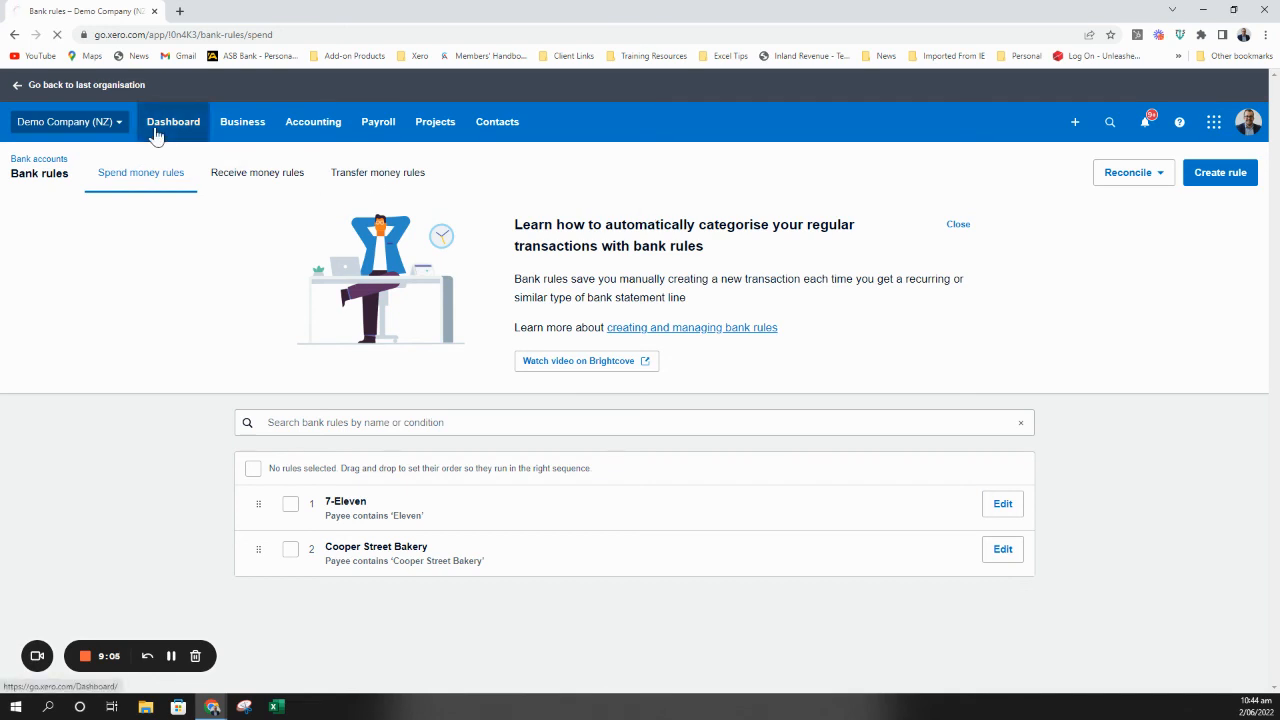